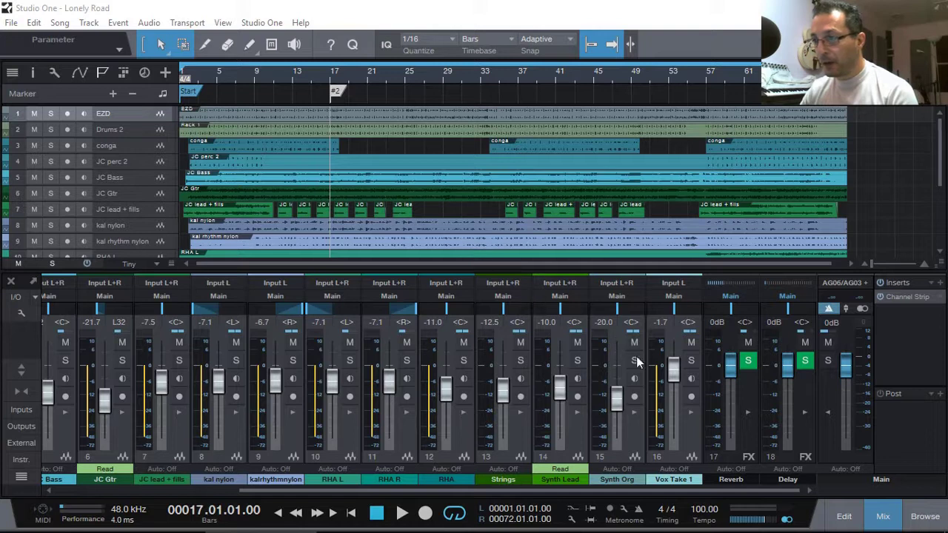
Hide the mixing console and increase the height of the JC lead + fills track in the arrangement
left_click(883, 516)
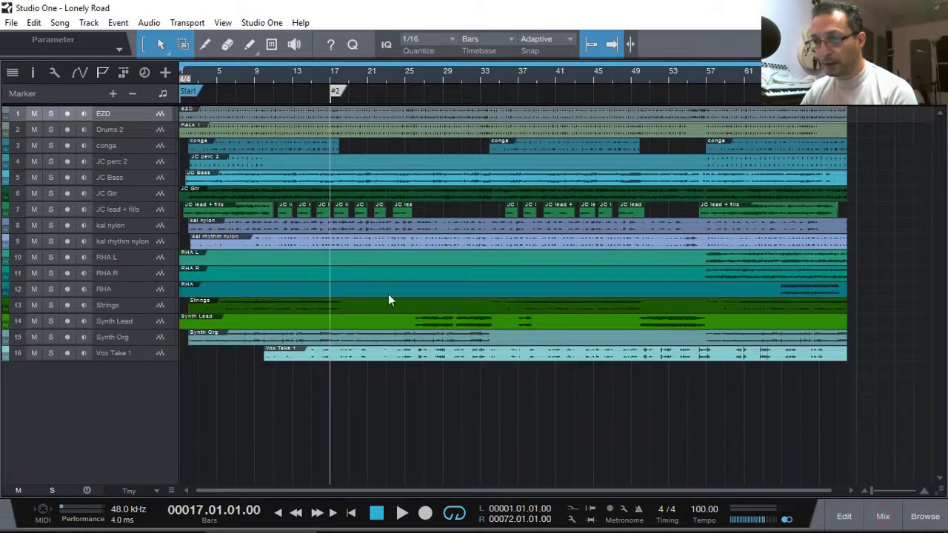
left_click_drag(145, 216, 144, 320)
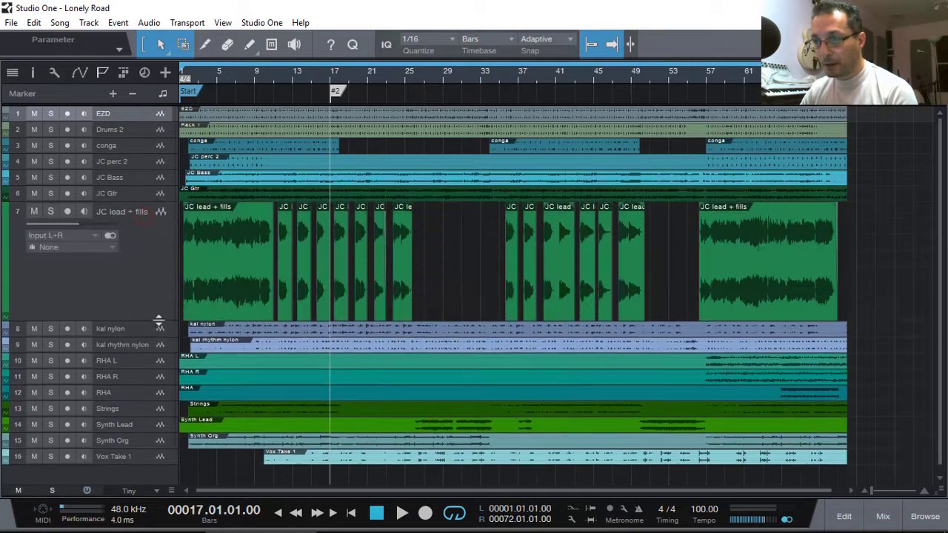
scroll(326, 75, "up", 2)
scroll(324, 74, "up", 4)
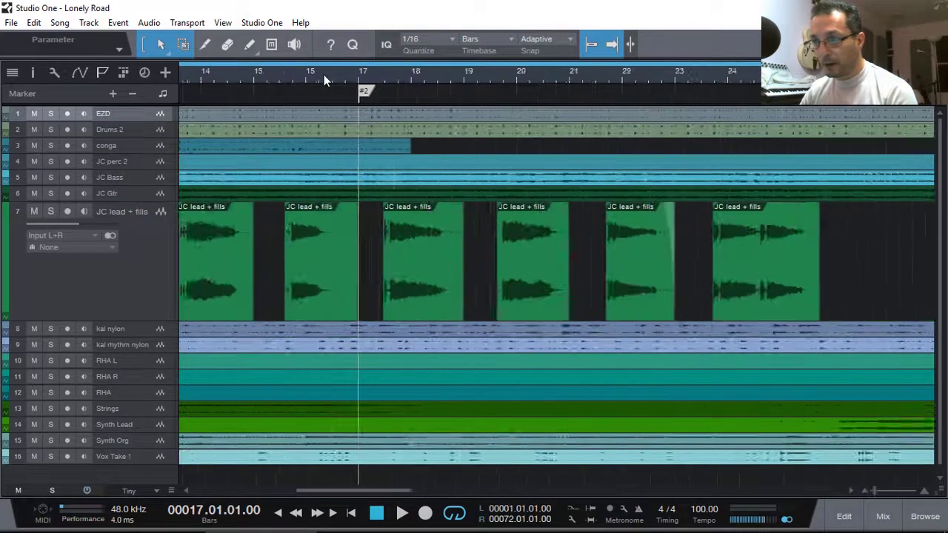
scroll(324, 74, "down", 2)
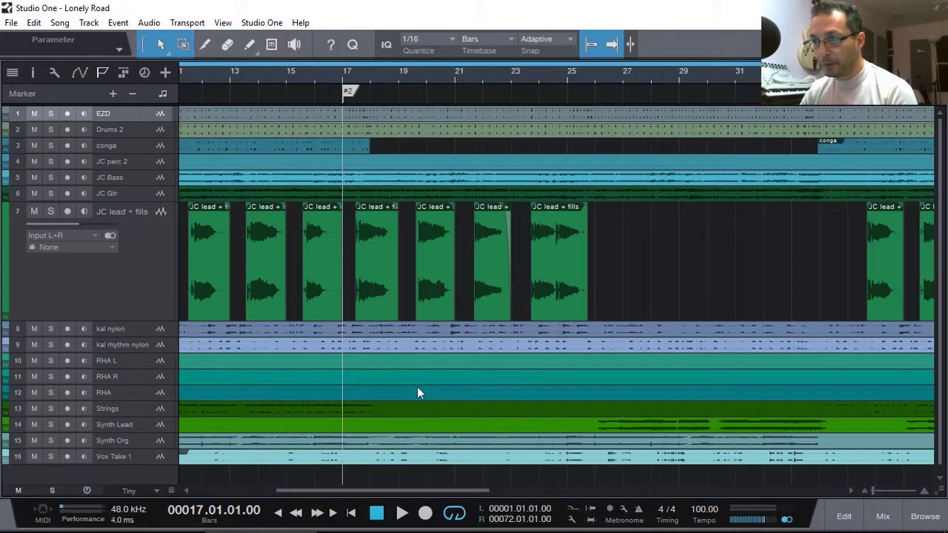
left_click_drag(382, 490, 348, 494)
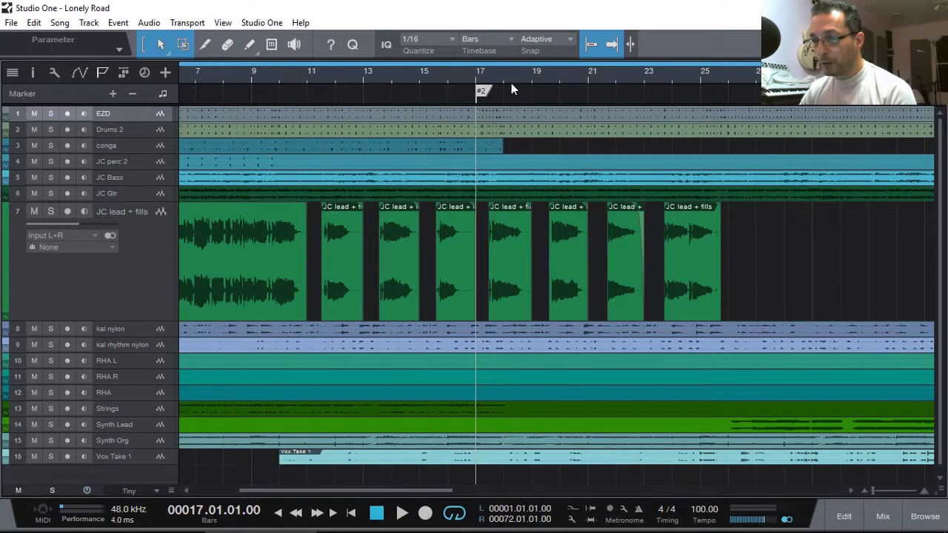
key("shift+f")
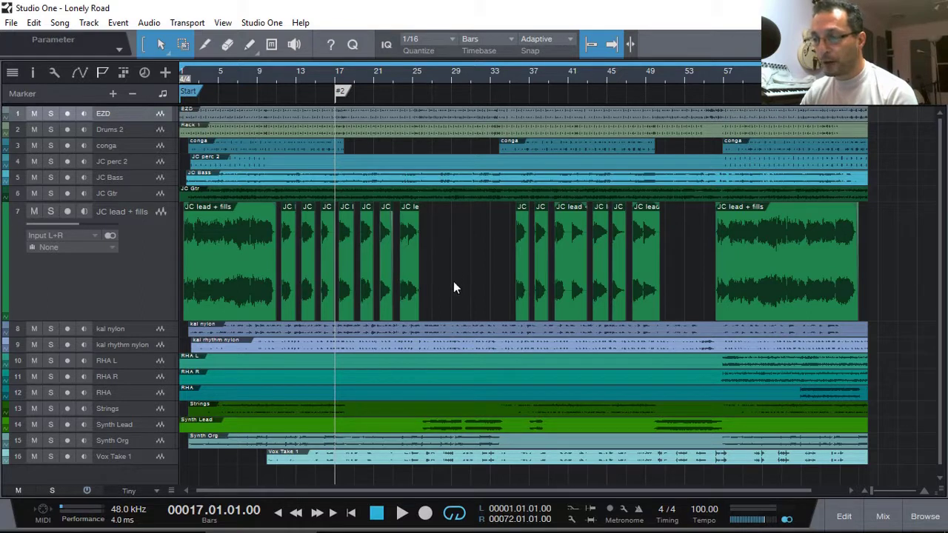
Merge the seven short JC lead + fills events between bars 11 and 26 into a single audio part
scroll(357, 73, "up", 5)
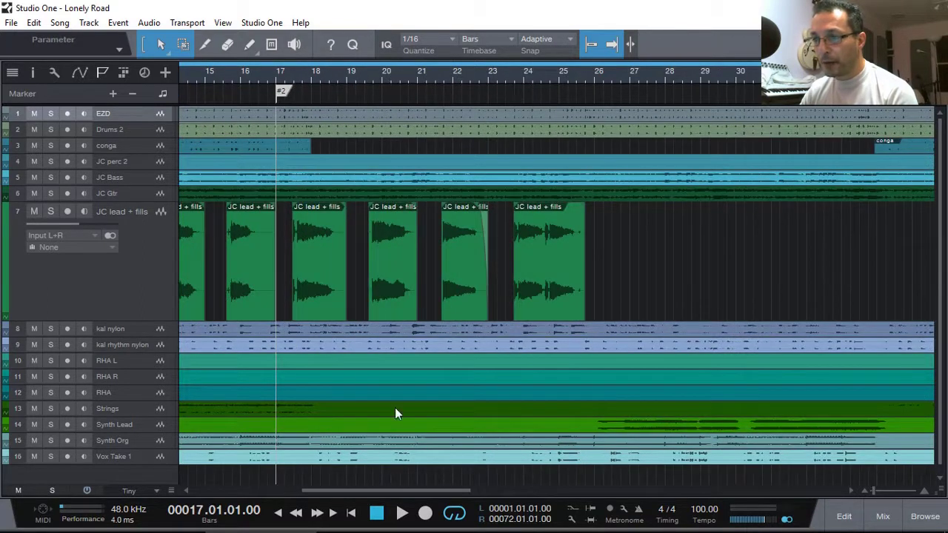
left_click_drag(393, 495, 348, 489)
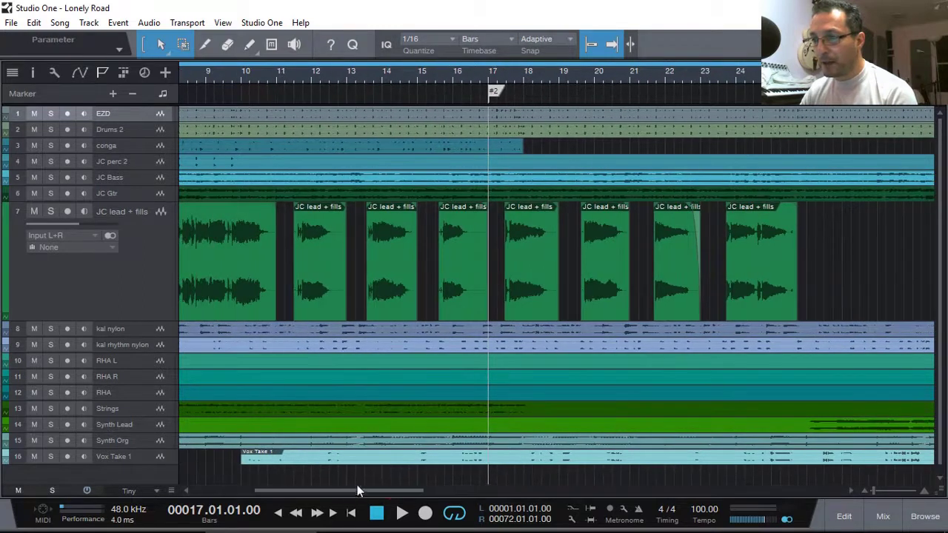
left_click_drag(816, 297, 283, 258)
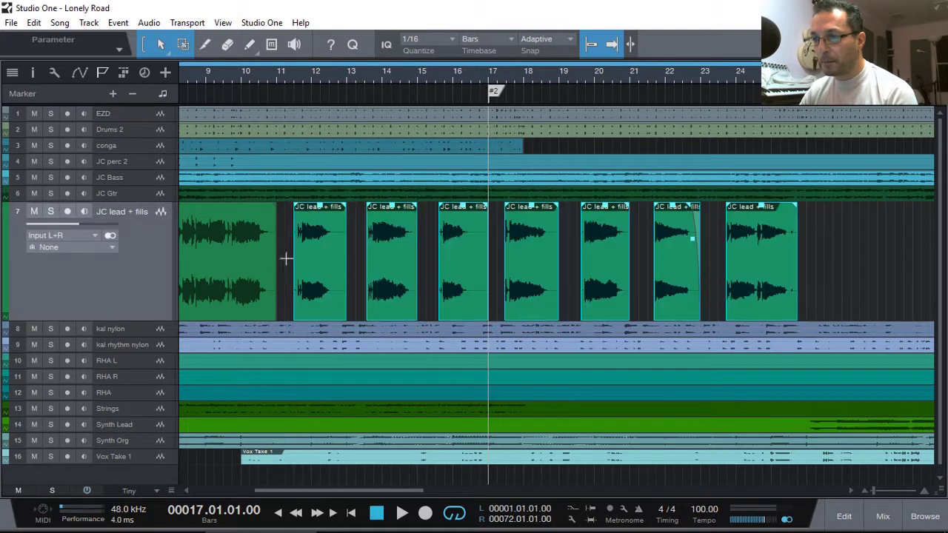
right_click(326, 272)
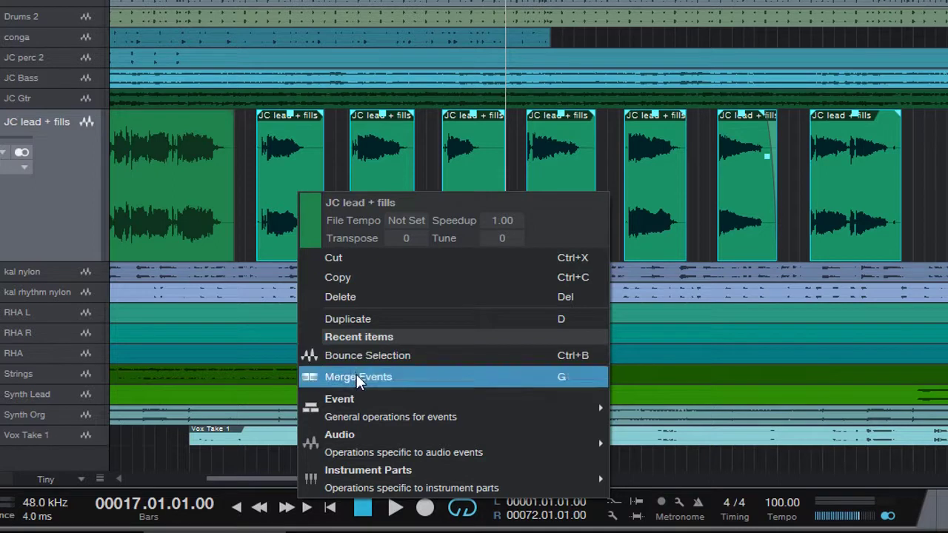
mouse_move(361, 411)
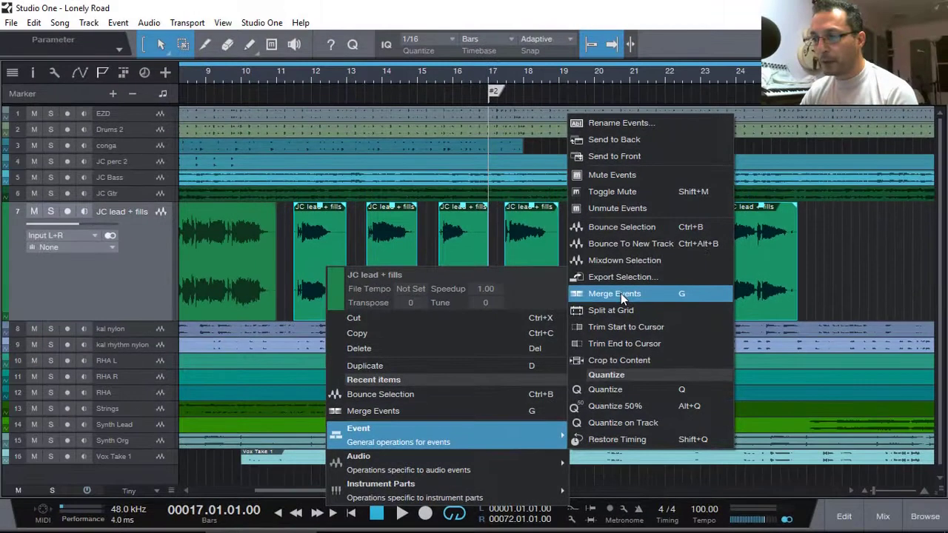
left_click(620, 293)
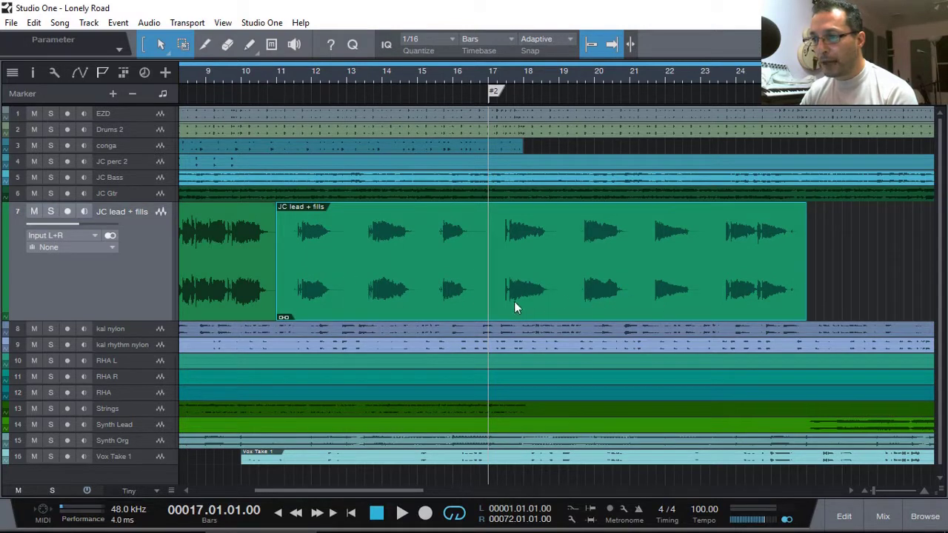
mouse_move(466, 303)
left_mouse_down()
mouse_move(577, 300)
mouse_move(467, 297)
left_mouse_up()
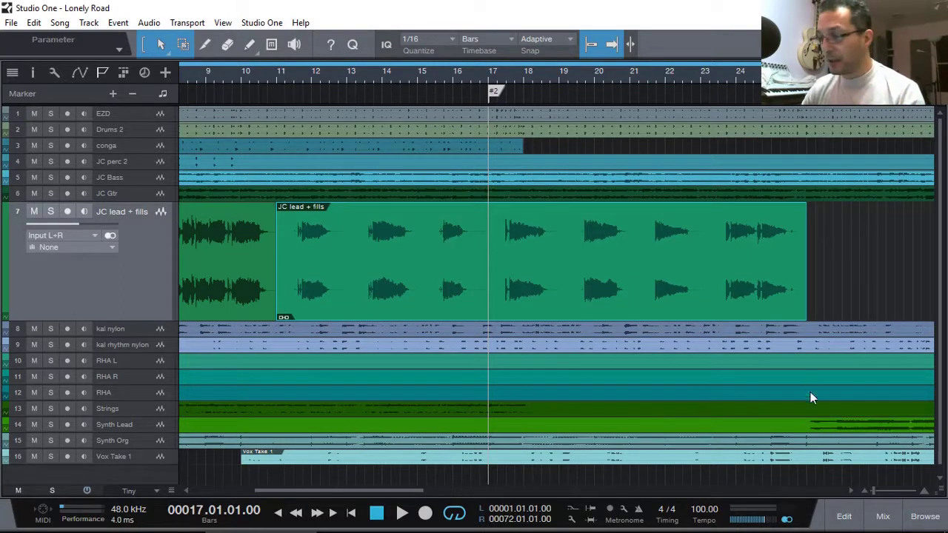
Open the merged JC lead + fills part in the audio editor and resize the editor so the arrangement track shows above it
left_click(846, 521)
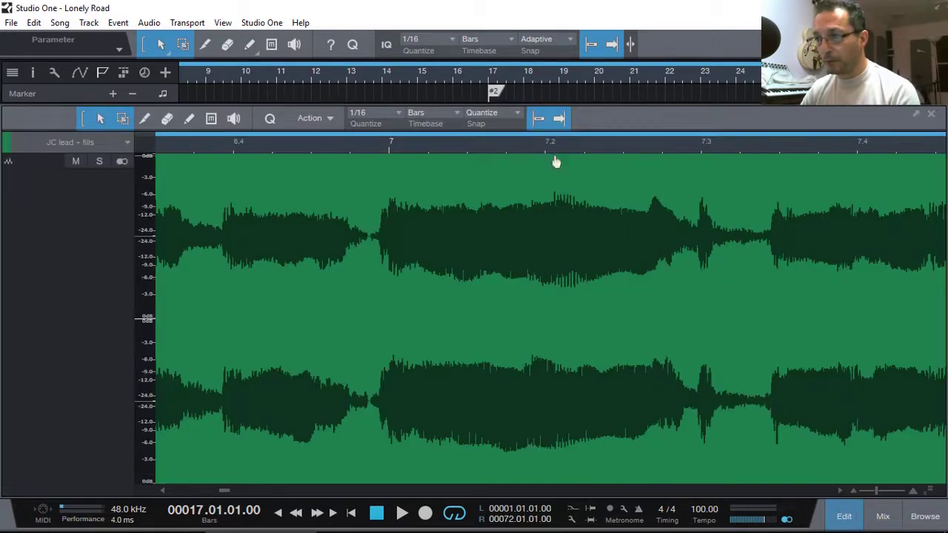
scroll(550, 146, "down", 8)
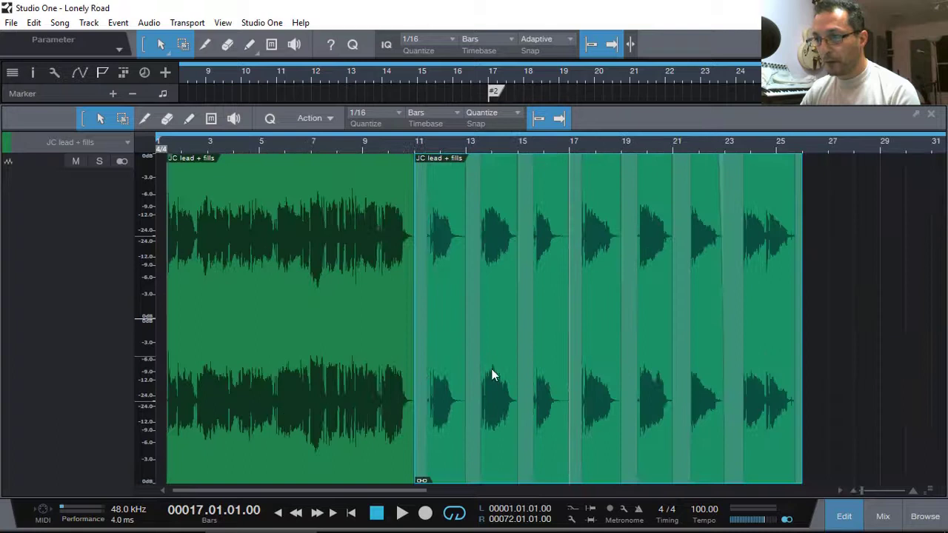
left_click_drag(387, 496, 445, 503)
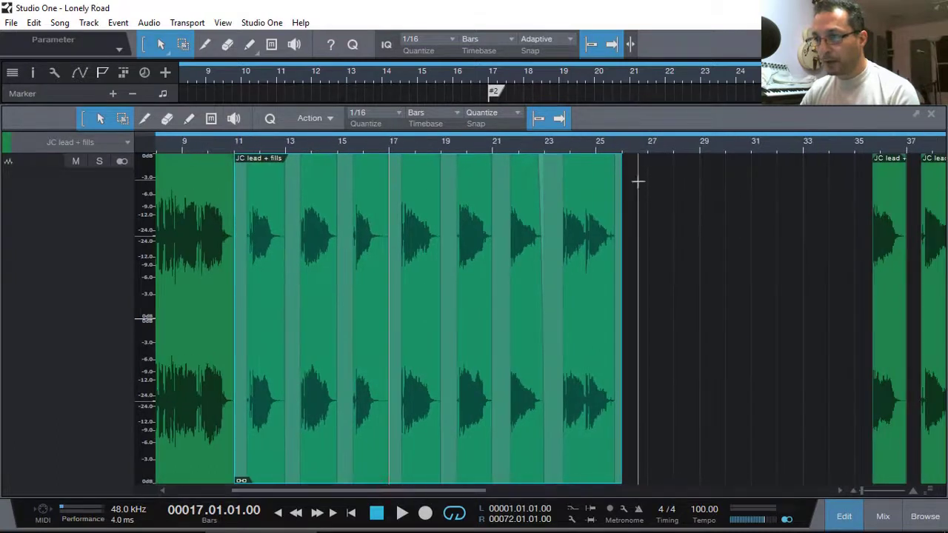
left_click_drag(634, 103, 639, 289)
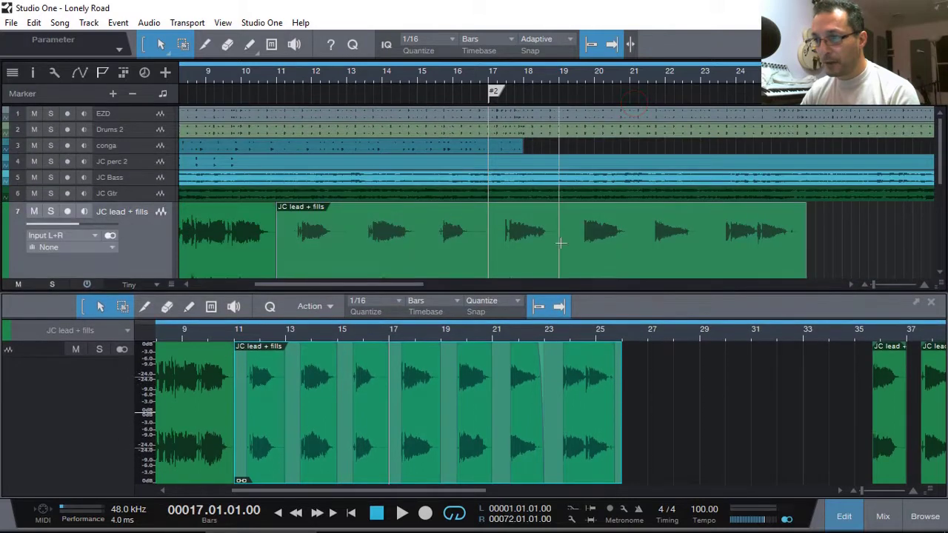
scroll(529, 240, "down", 4)
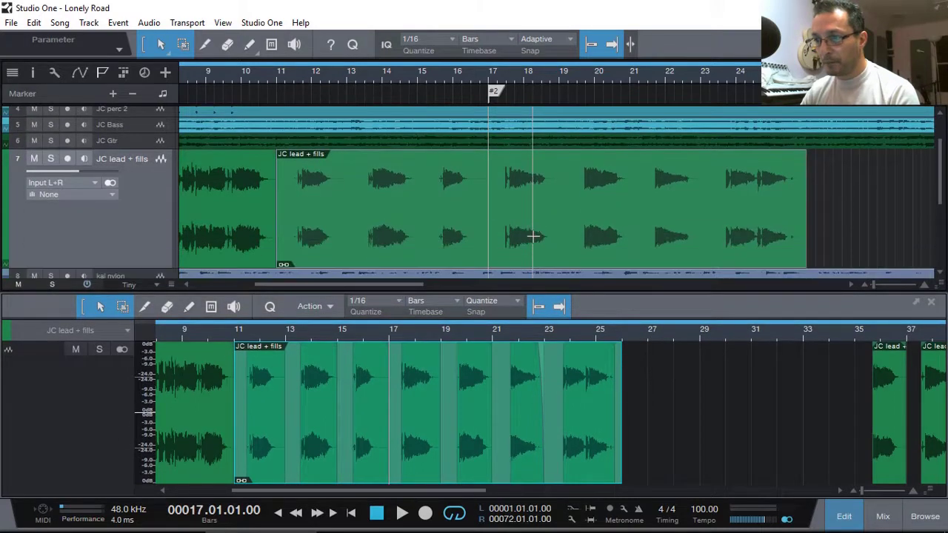
Move the merged JC lead + fills part two bars later to bar 13 and return it to bar 11
left_click(383, 217)
left_click_drag(366, 218, 435, 218)
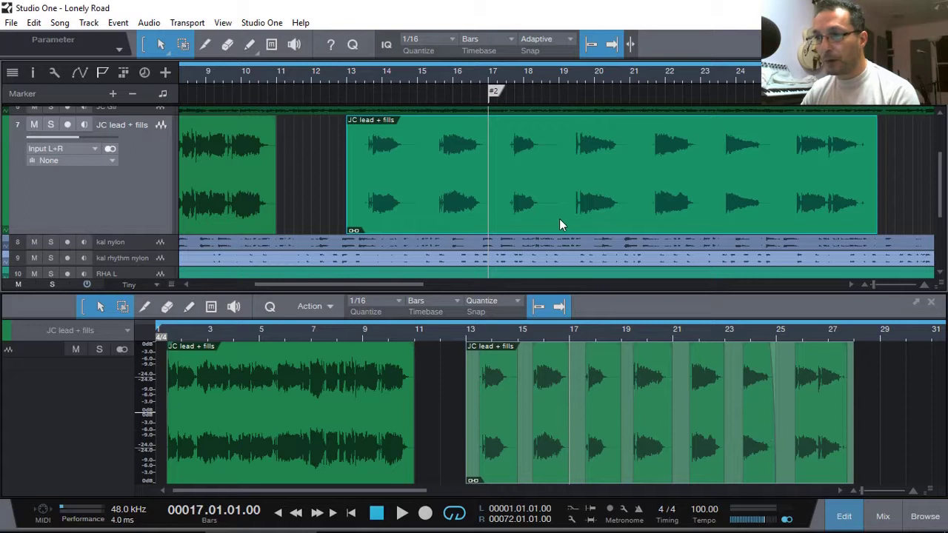
left_click_drag(559, 218, 494, 212)
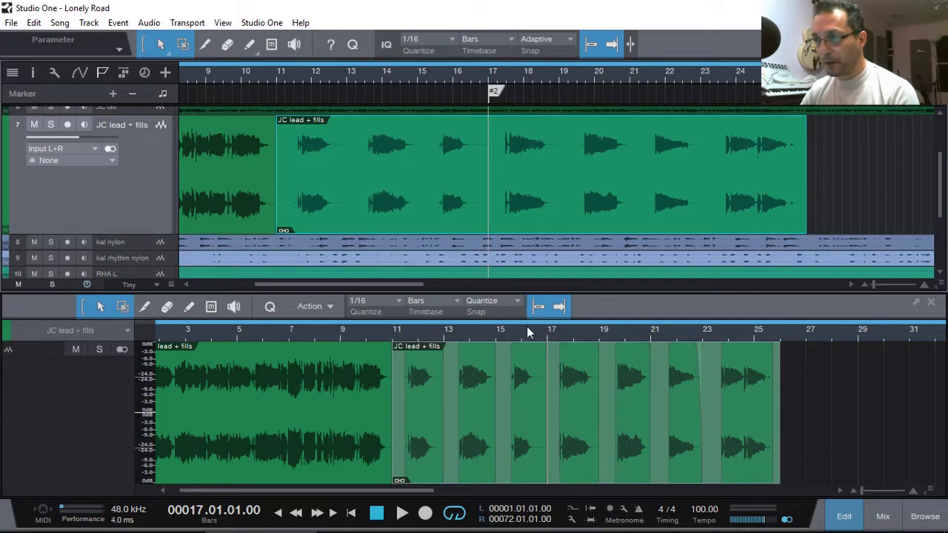
Inside the merged part, lower the volume of the second fill and raise the volume of the fill after bar 17
left_click(474, 459)
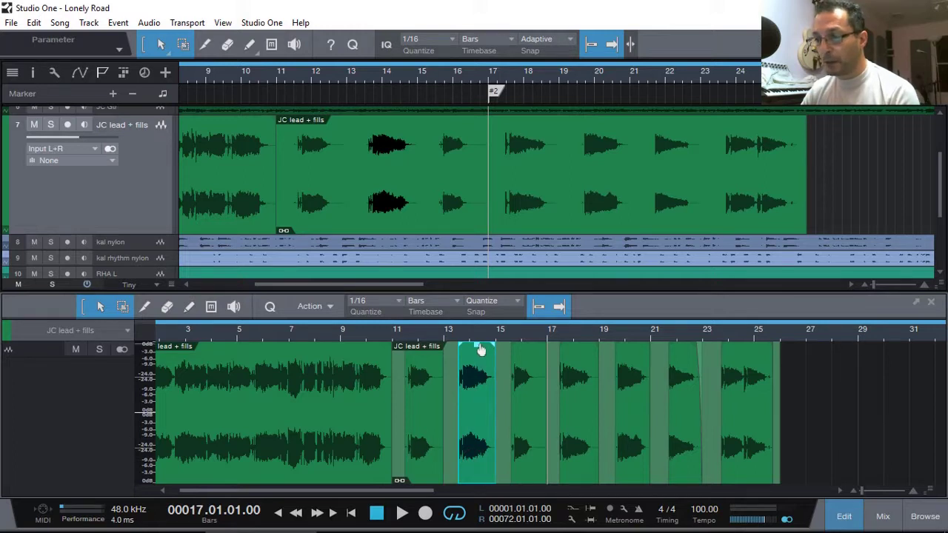
left_click_drag(479, 349, 480, 378)
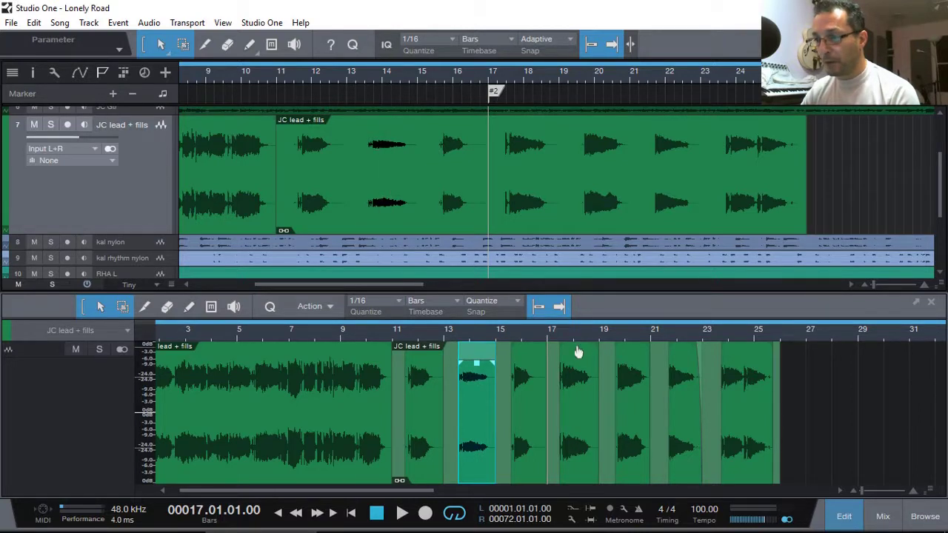
mouse_move(581, 351)
left_mouse_down()
mouse_move(582, 326)
mouse_move(579, 365)
mouse_move(582, 348)
left_mouse_up()
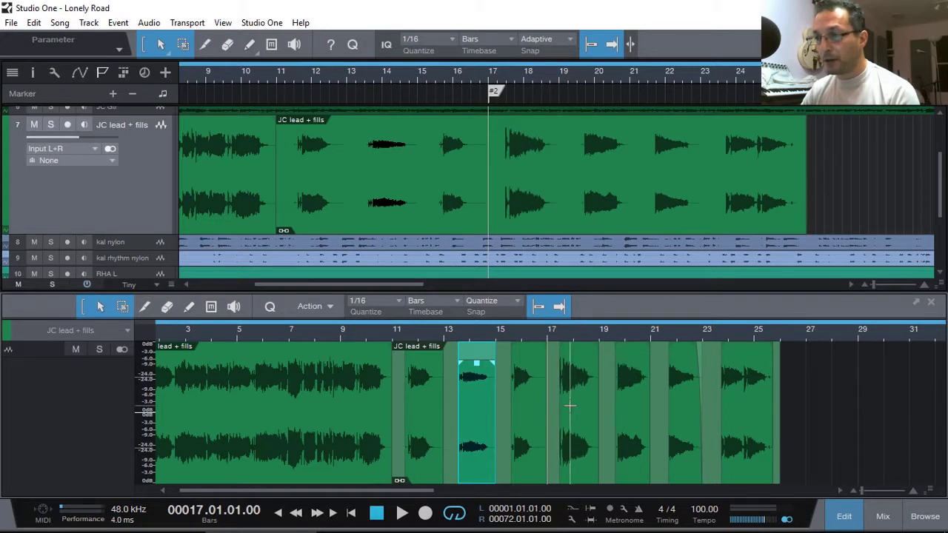
Move the fill after bar 17 about one bar later inside the merged part
left_click(568, 460)
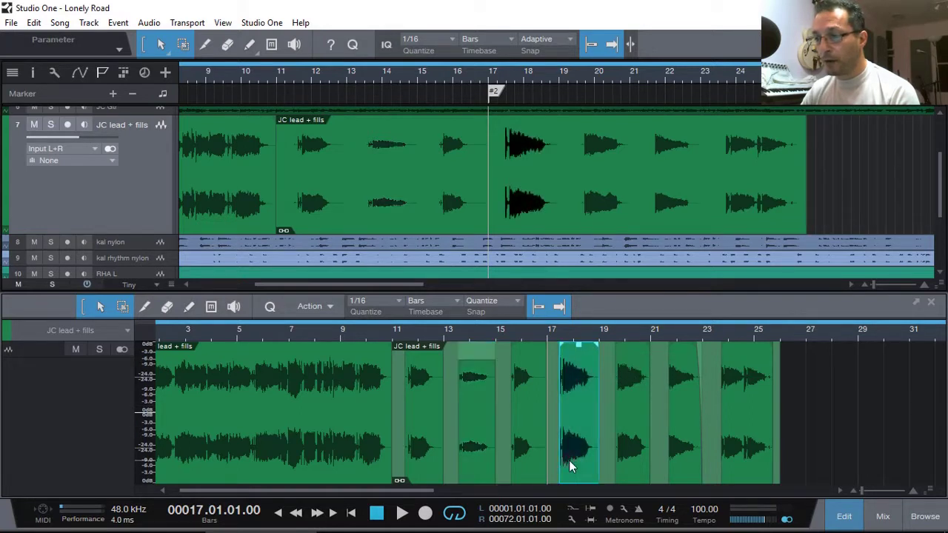
left_click_drag(576, 463, 587, 464)
left_click_drag(591, 460, 593, 460)
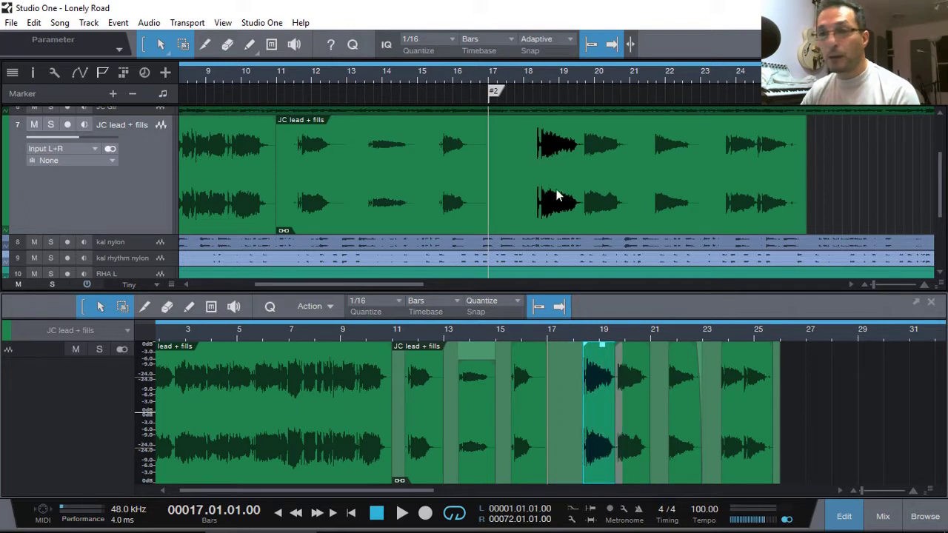
Select the whole merged JC lead + fills part in the arrangement and try to move it later
left_click(413, 220)
left_click_drag(412, 220, 447, 210)
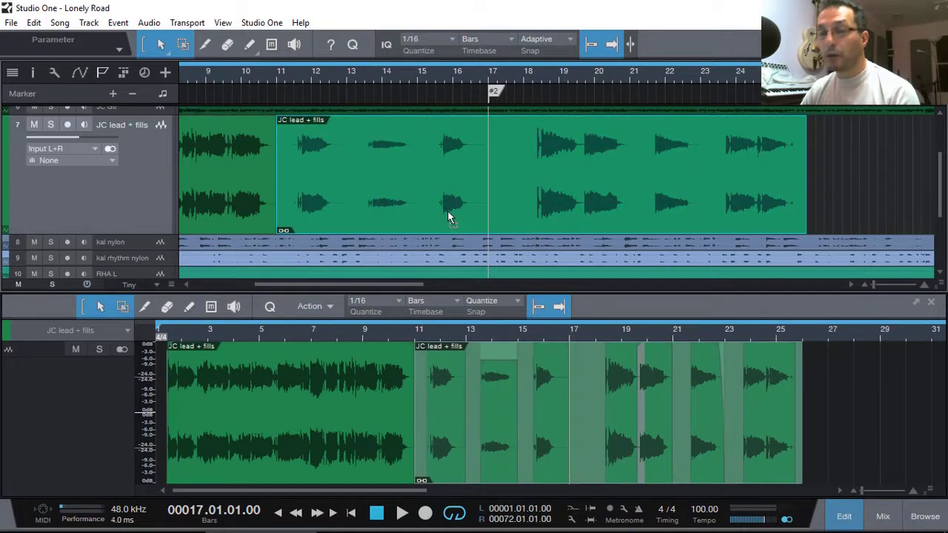
left_click_drag(447, 207, 487, 209)
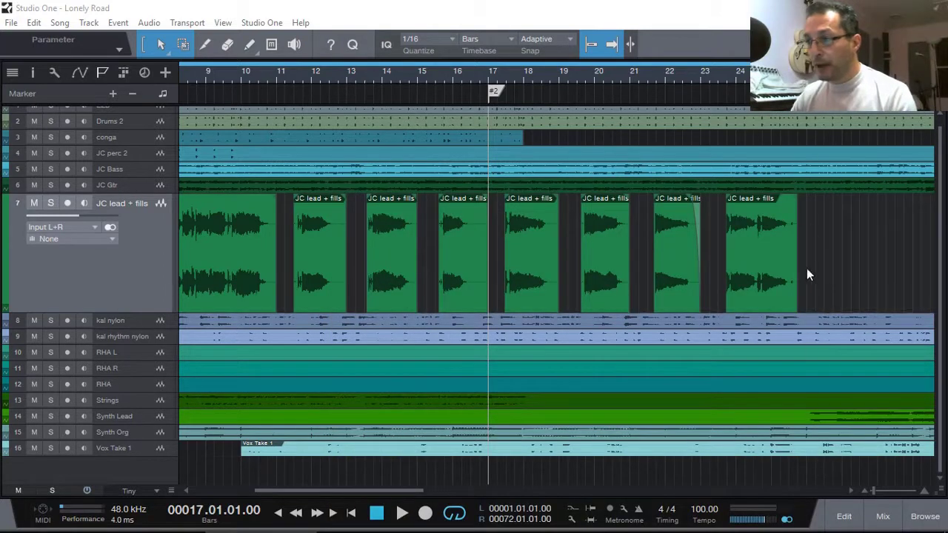
Bounce the seven short JC lead + fills events between bars 11 and 26 into one continuous audio event
left_click_drag(816, 297, 285, 251)
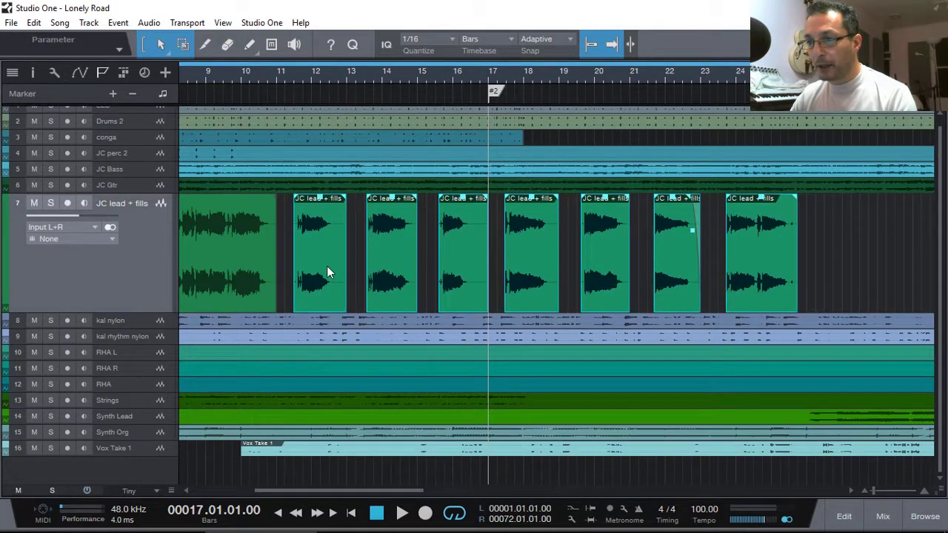
right_click(326, 267)
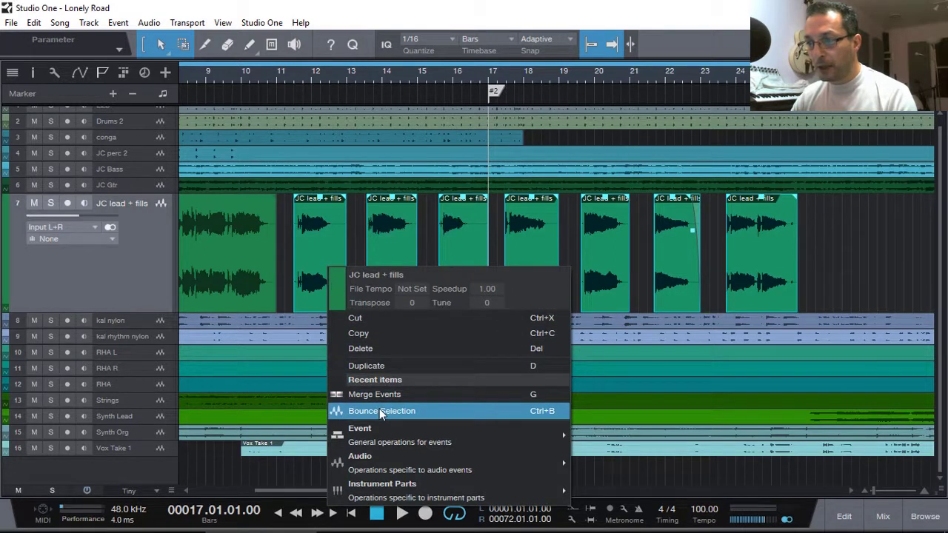
mouse_move(387, 436)
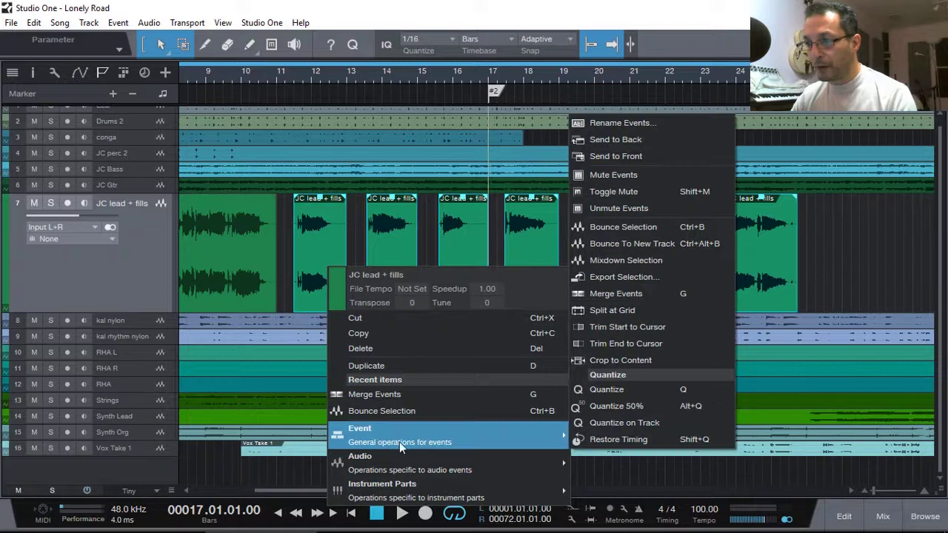
left_click(614, 227)
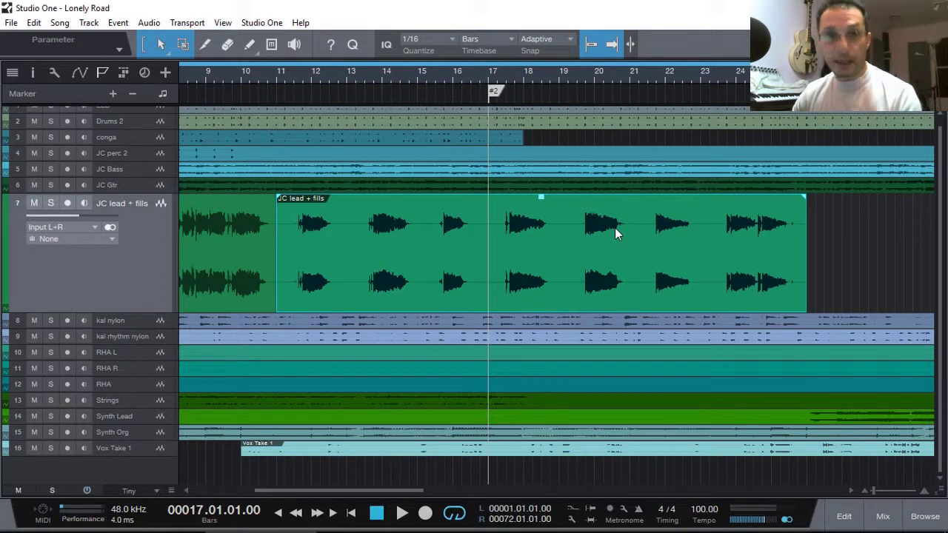
Open the bounced JC lead + fills event in the audio editor and examine its waveform and volume handle
left_click(843, 517)
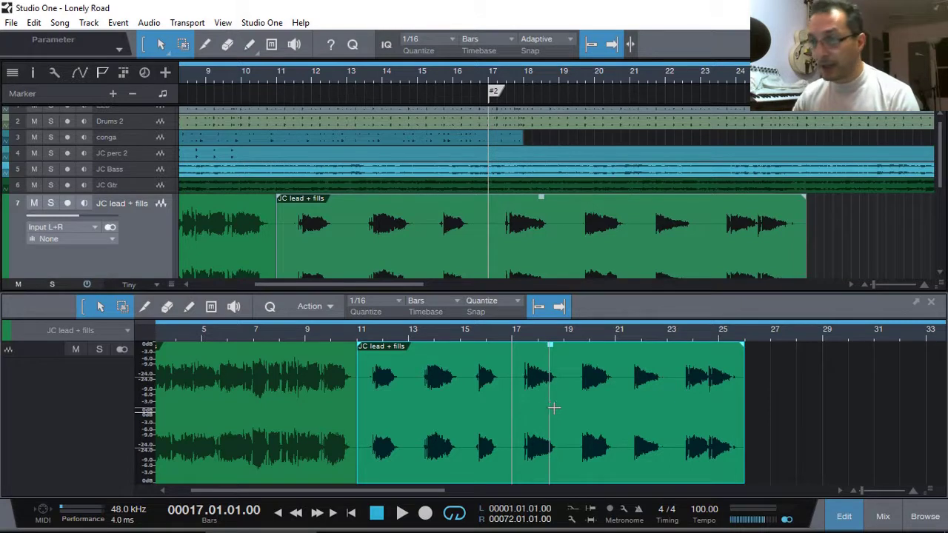
scroll(366, 227, "down", 3)
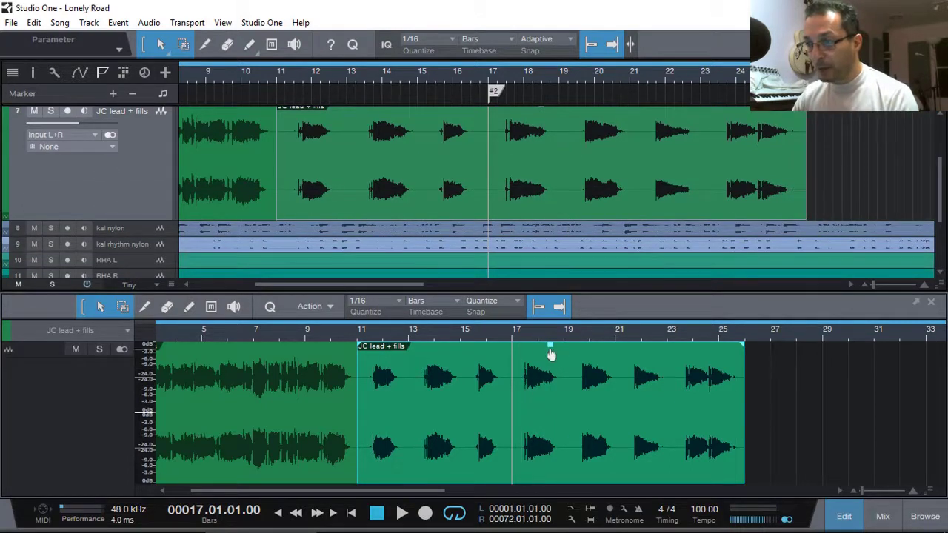
mouse_move(551, 351)
left_mouse_down()
mouse_move(554, 368)
mouse_move(552, 352)
left_mouse_up()
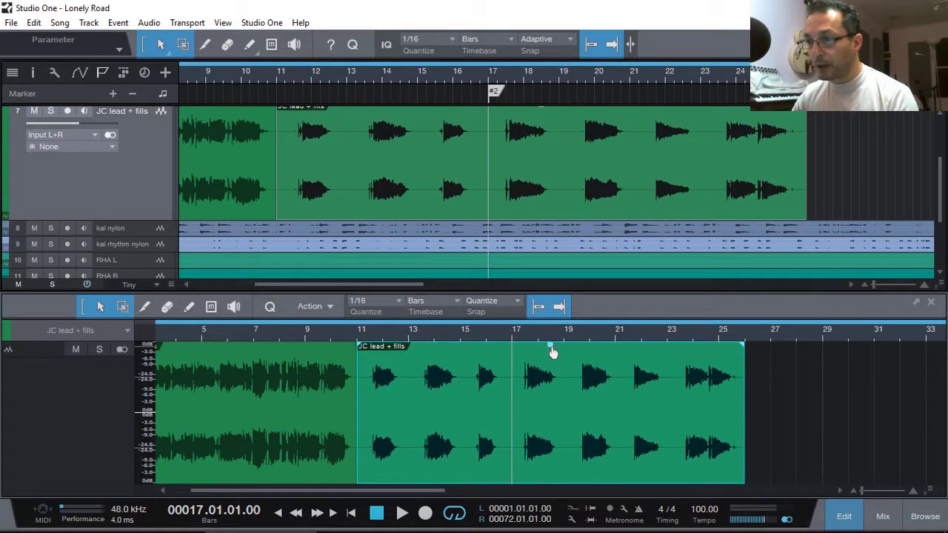
mouse_move(505, 467)
left_mouse_down()
mouse_move(544, 464)
mouse_move(501, 456)
left_mouse_up()
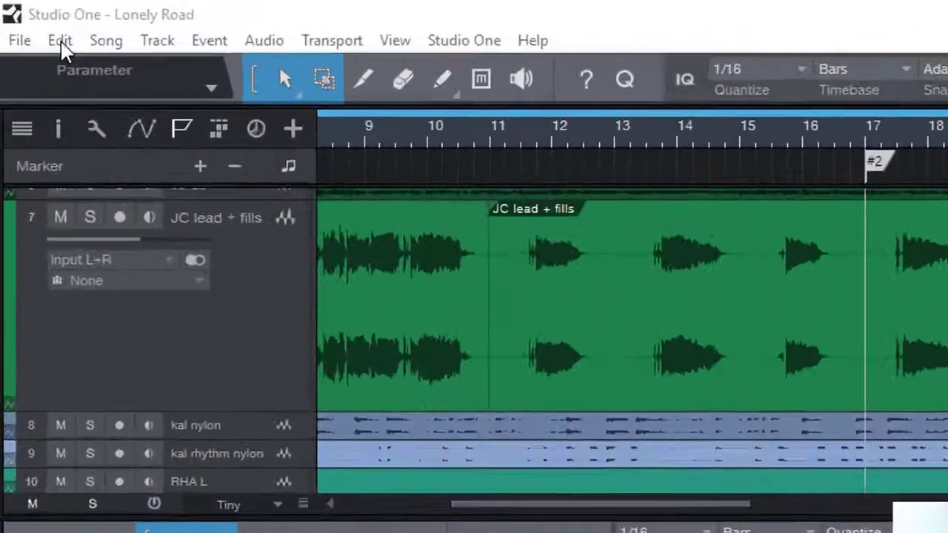
Revert the edit history to the state before the Bounce Selection action, clear the selection and close the audio editor
left_click(33, 22)
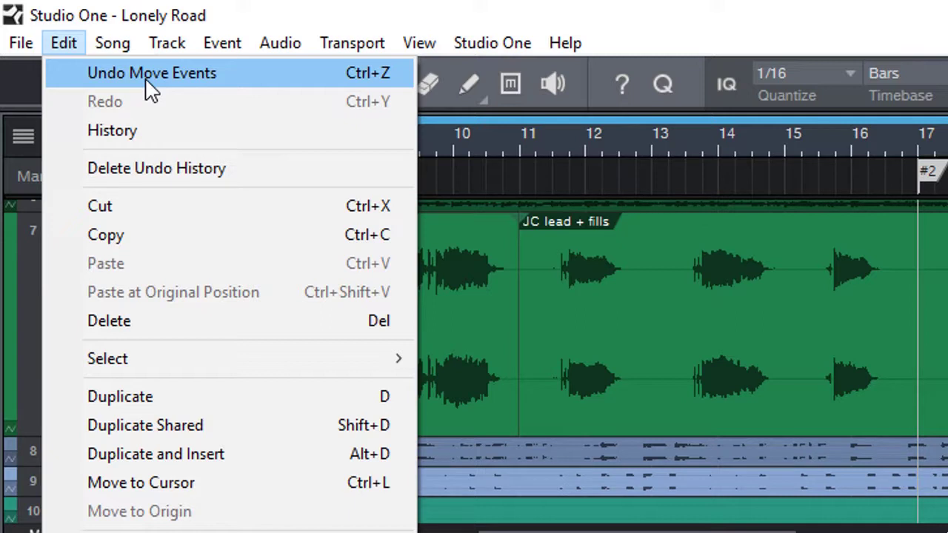
left_click(144, 137)
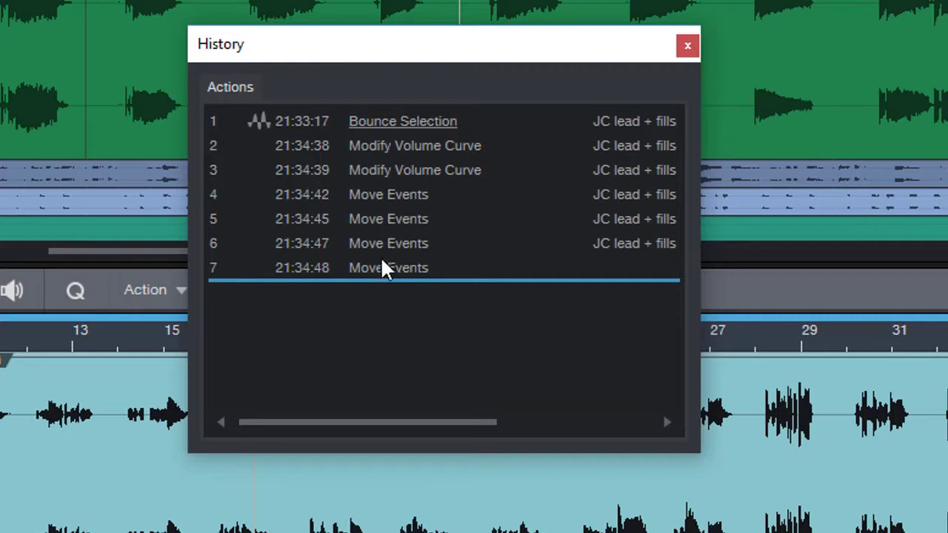
left_click(383, 195)
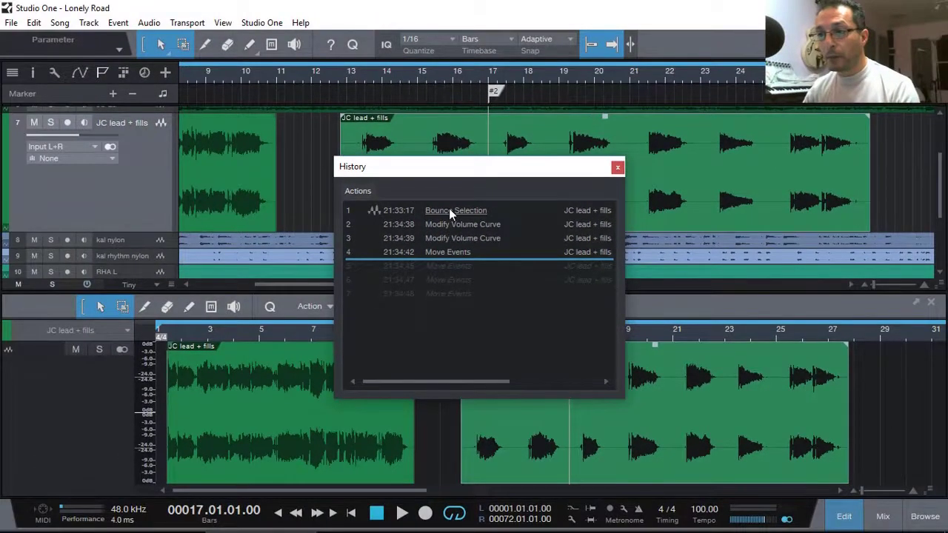
left_click(449, 210)
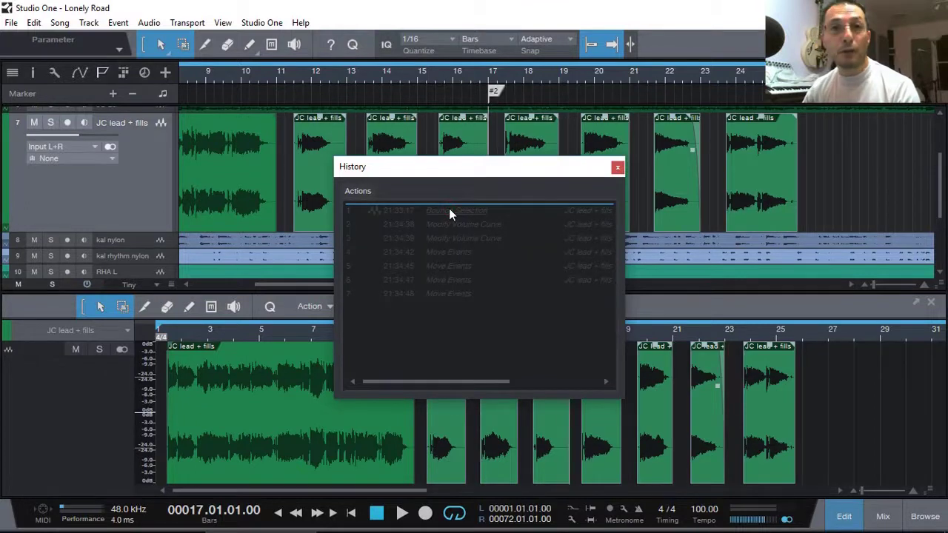
left_click(617, 168)
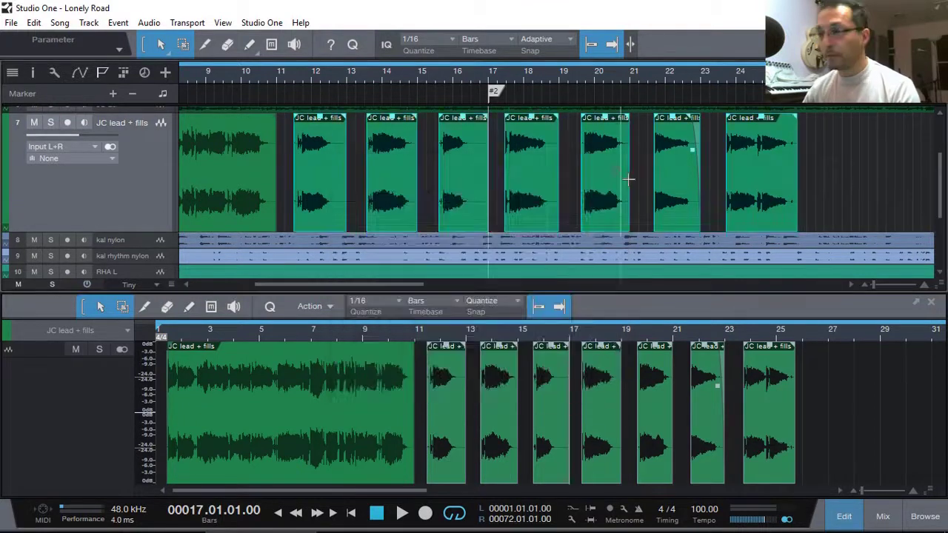
left_click(828, 202)
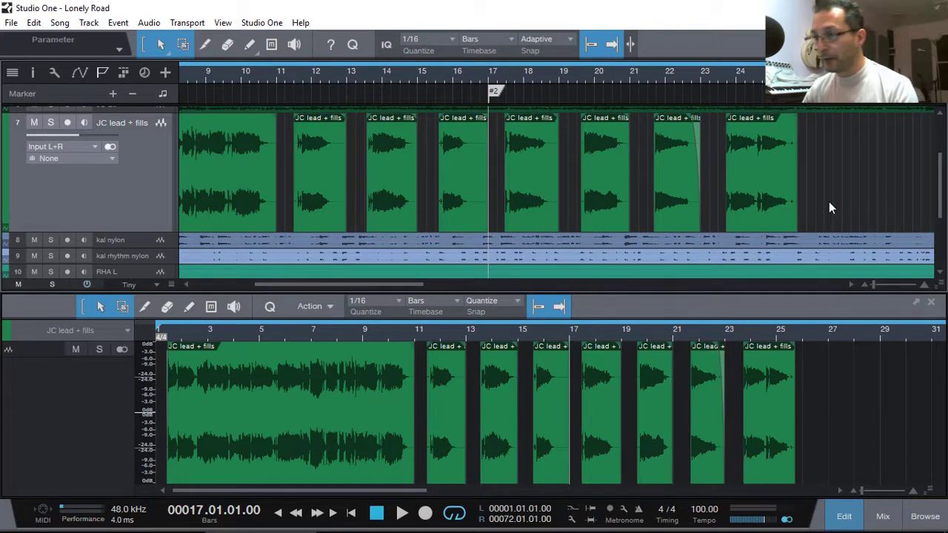
left_click(862, 518)
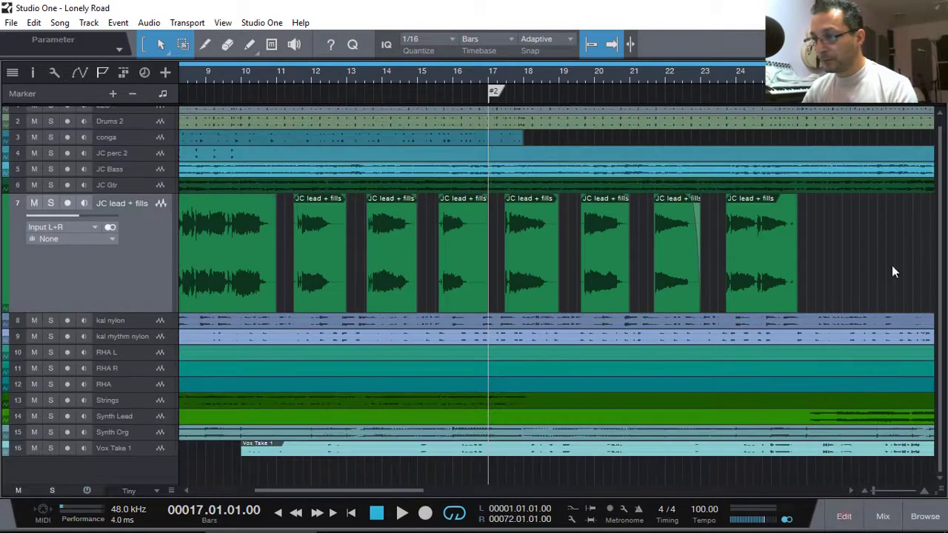
Bounce the seven short JC lead + fills events between bars 11 and 26 to a new track and enlarge that track
left_click_drag(828, 289, 286, 244)
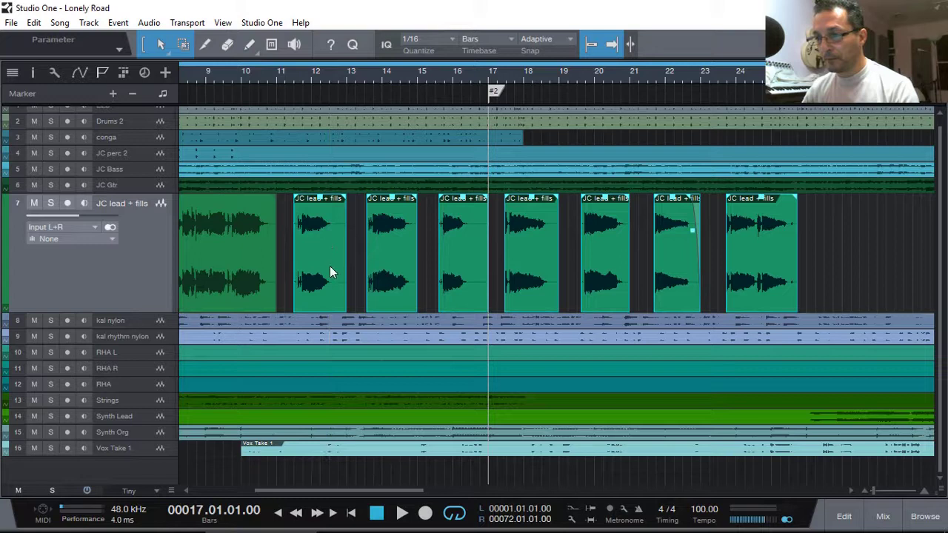
right_click(330, 268)
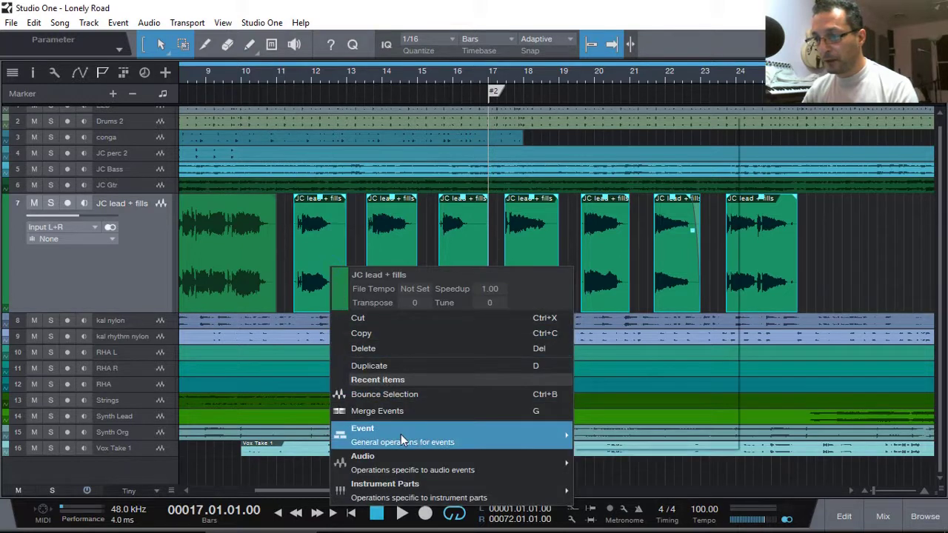
mouse_move(407, 436)
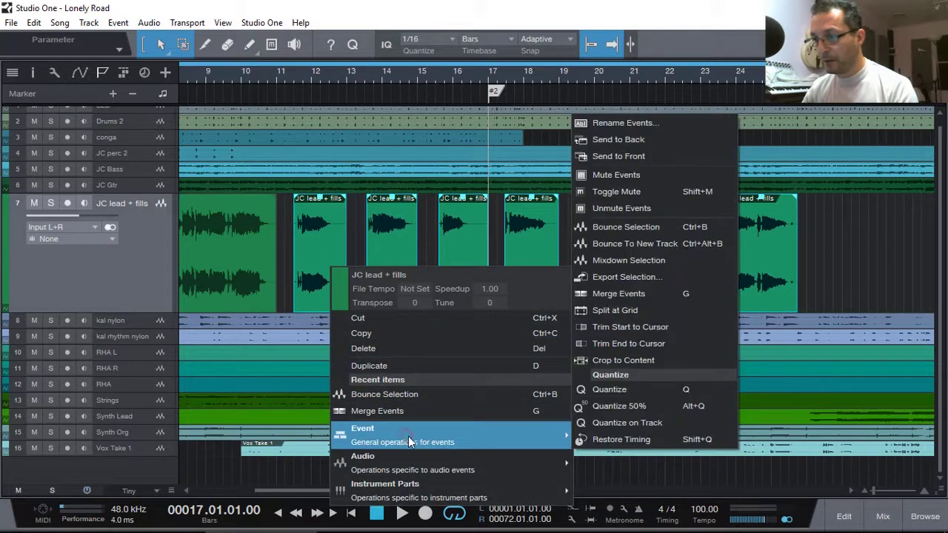
left_click(639, 243)
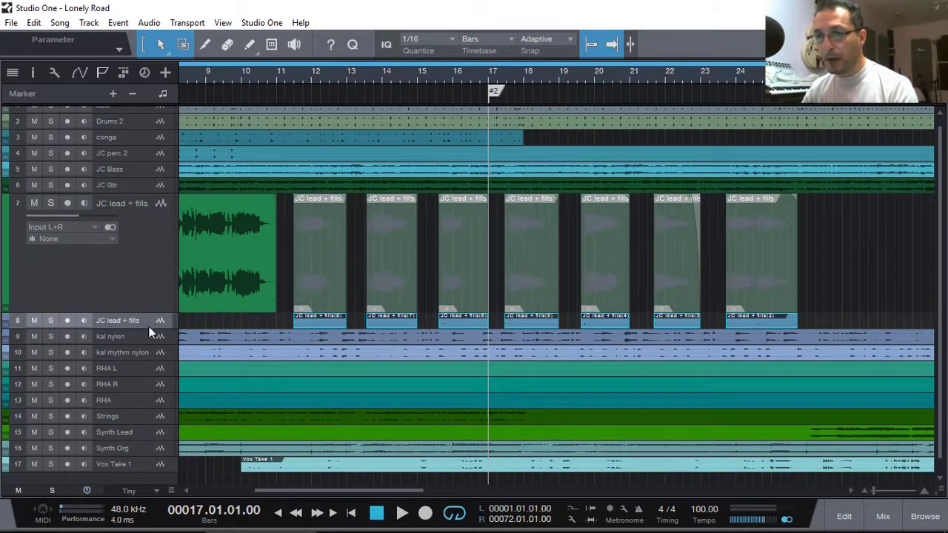
left_click_drag(147, 330, 141, 422)
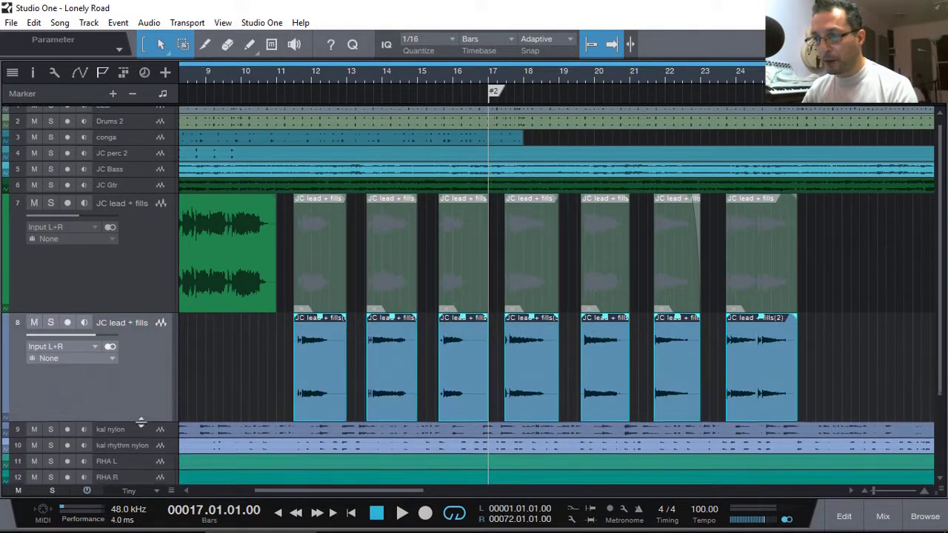
Compare the bounced events' waveforms with the originals above them, and undo the bounce to the new track
scroll(156, 397, "down", 2)
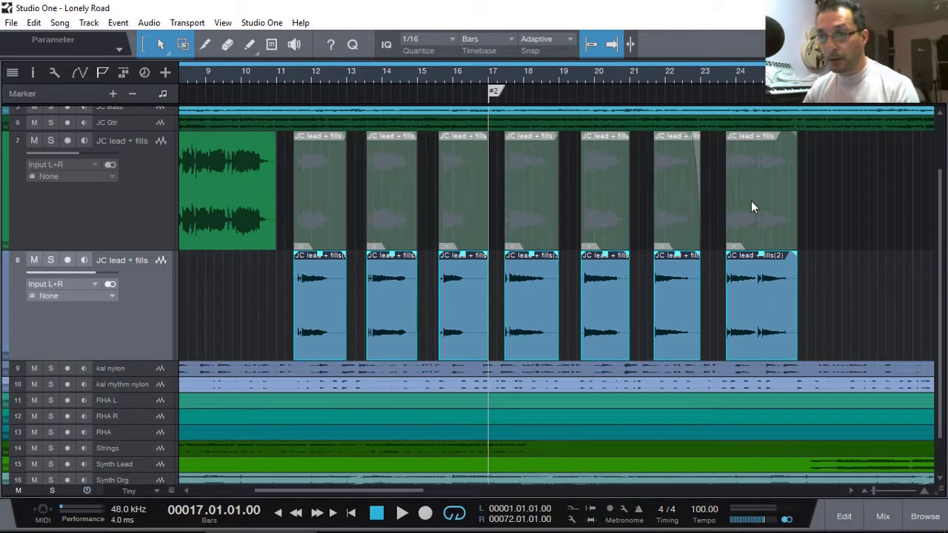
scroll(419, 72, "up", 2)
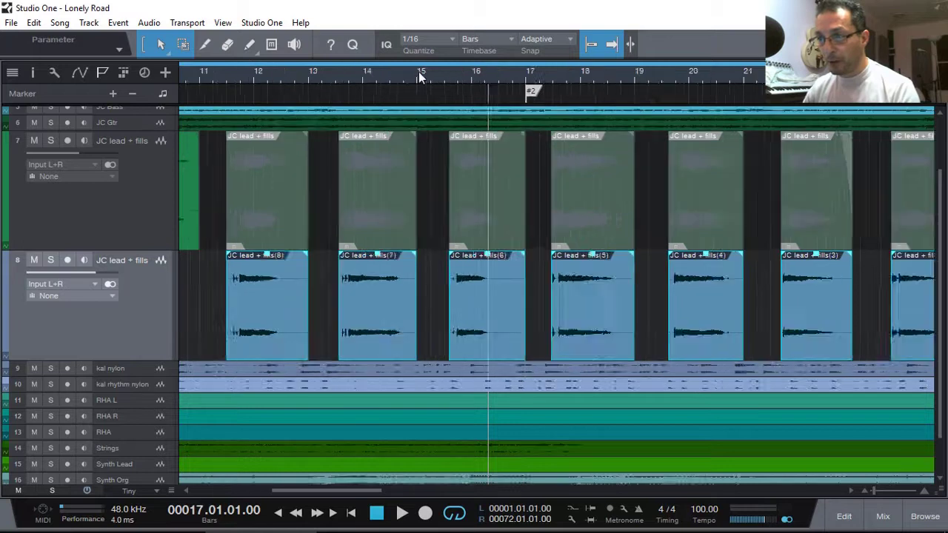
scroll(418, 72, "up", 3)
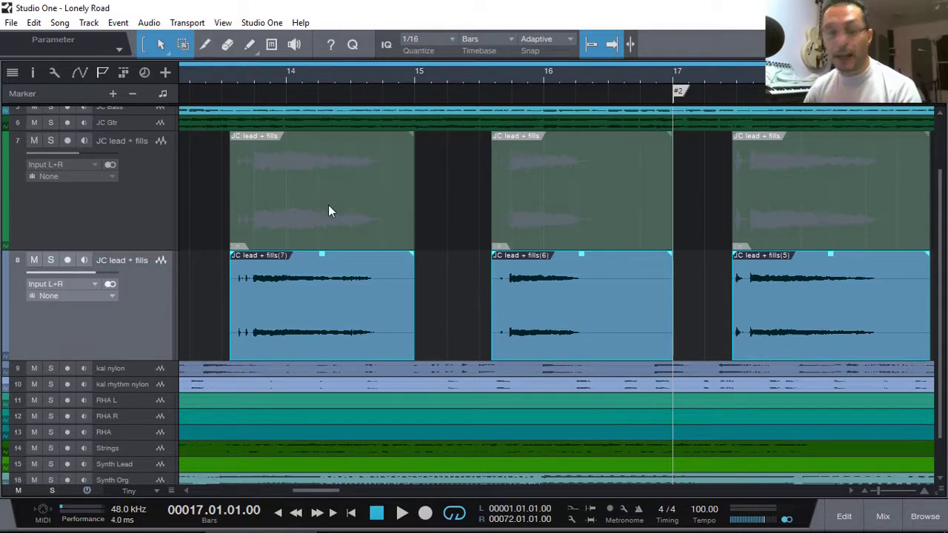
key("ctrl+z")
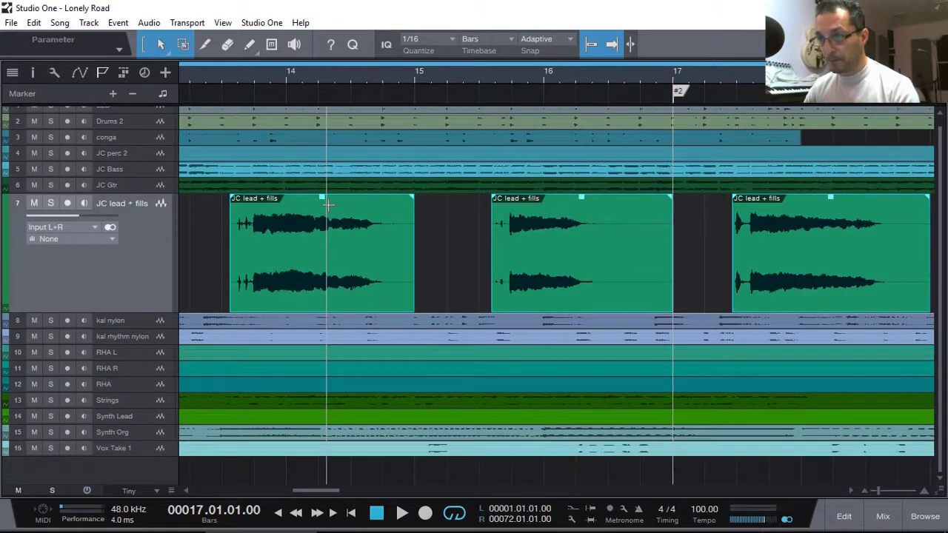
scroll(504, 74, "down", 7)
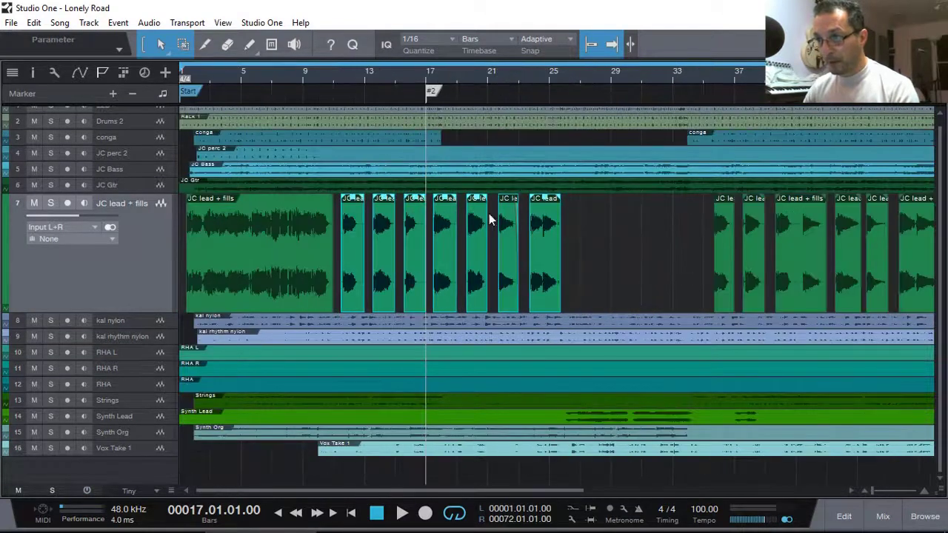
Examine the Channel Strip insert on the JC lead + fills channel in the mixer, and close the plug-in and mixer
mouse_move(825, 521)
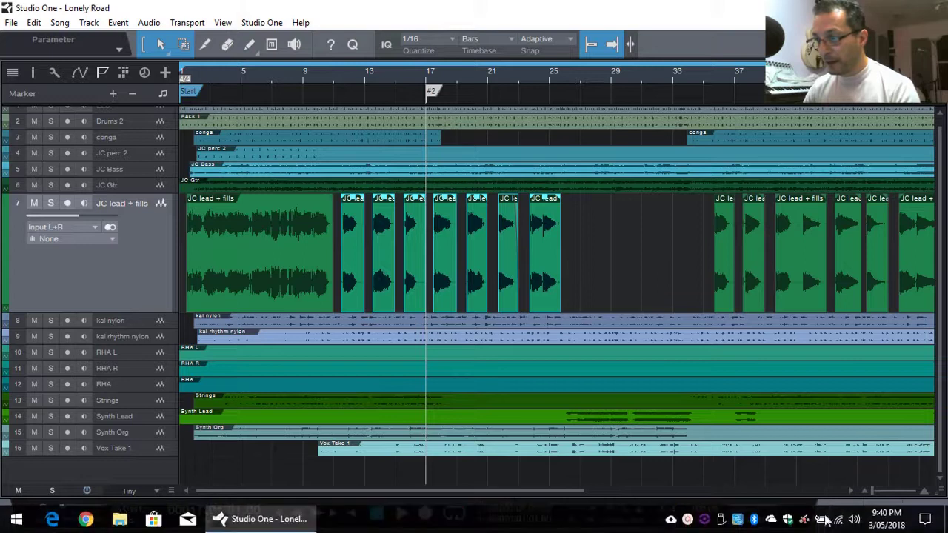
left_click(884, 518)
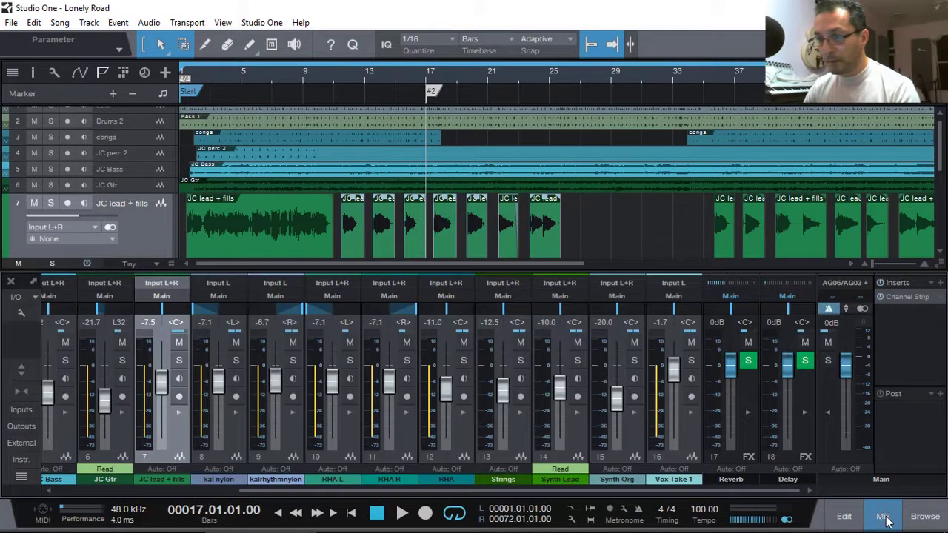
left_click(178, 411)
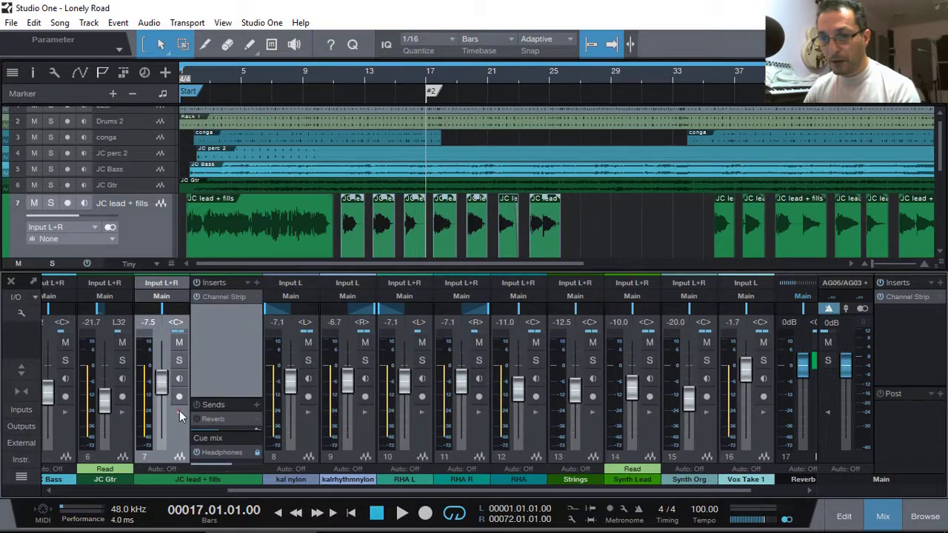
left_click(224, 297)
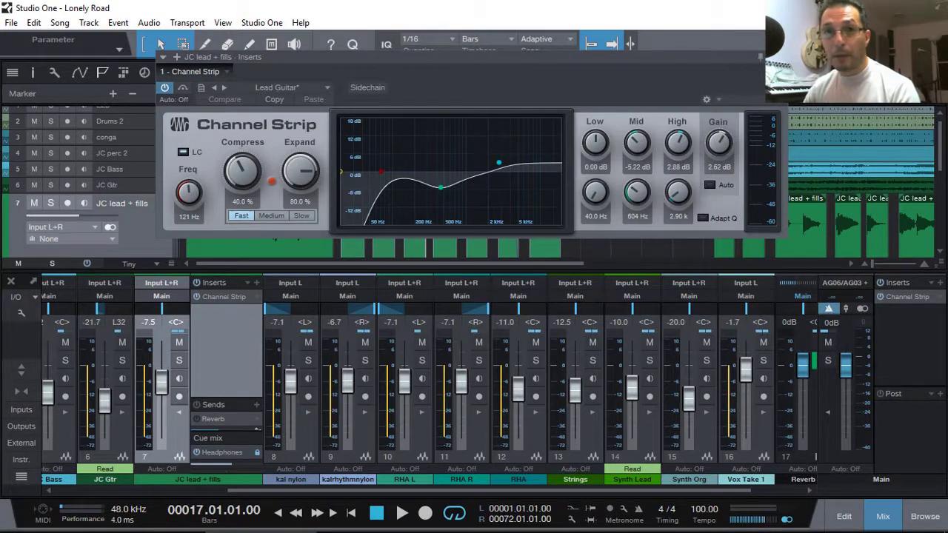
left_click(779, 57)
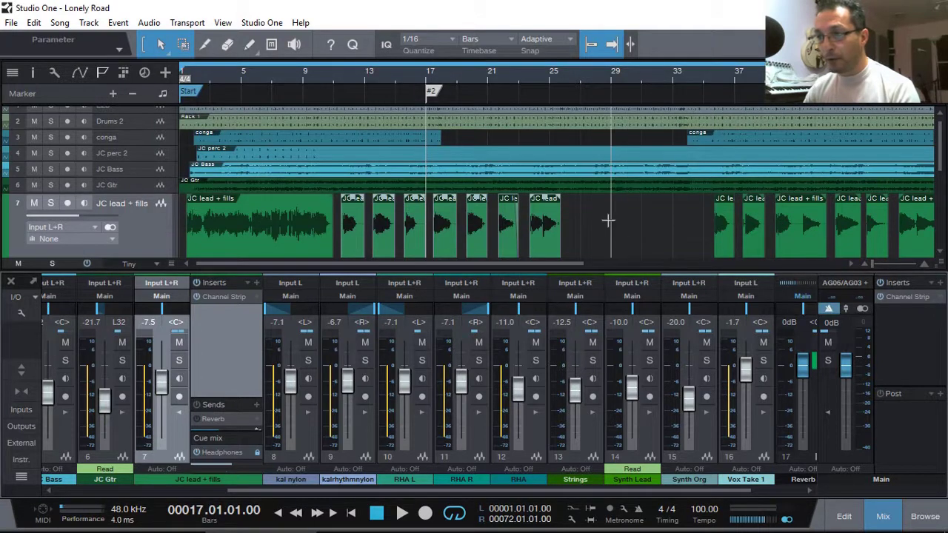
scroll(607, 220, "down", 1)
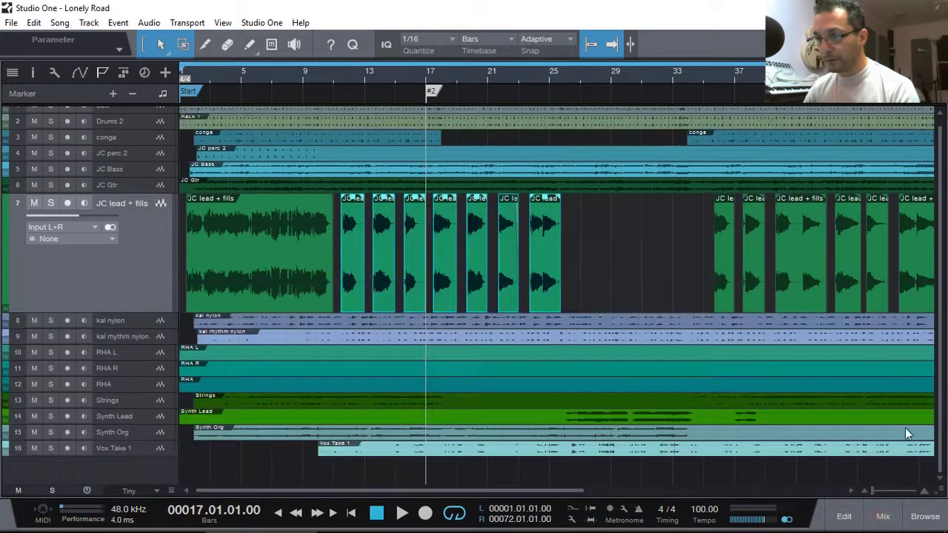
left_click(882, 519)
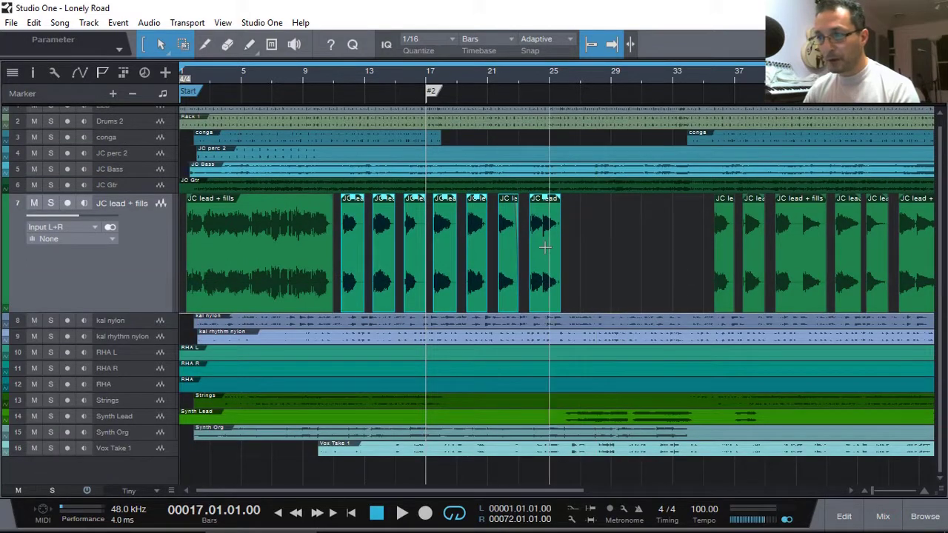
Reset the JC lead + fills channel volume to 0 dB in the mixer
right_click(541, 303)
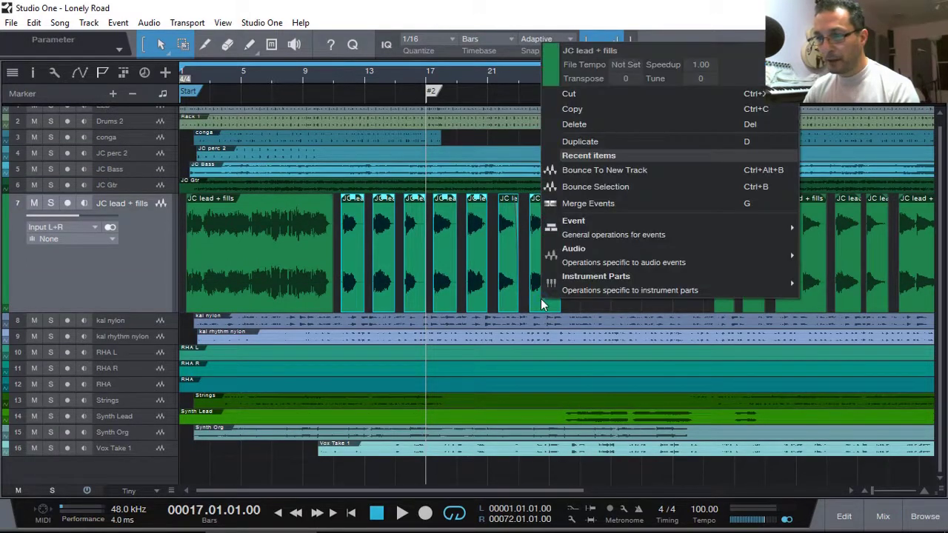
left_click(883, 518)
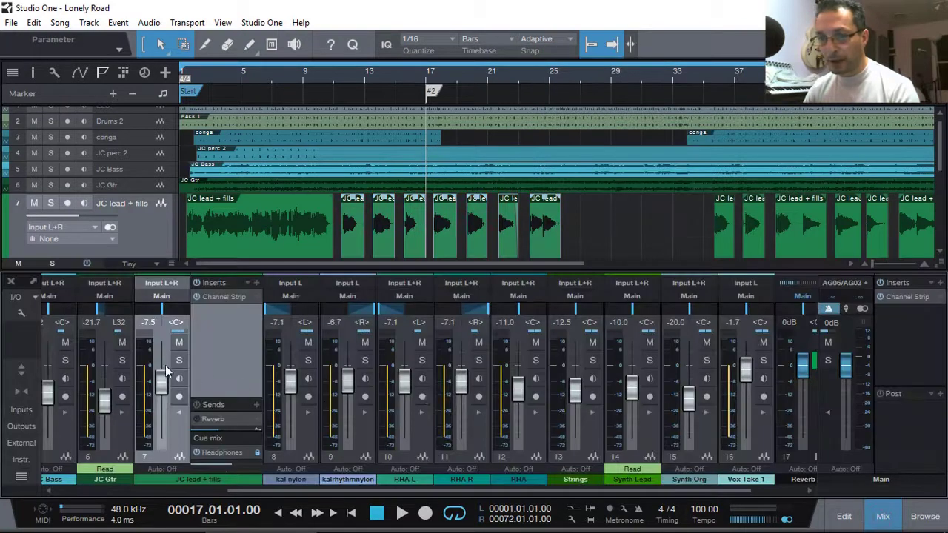
left_click(163, 381, "alt")
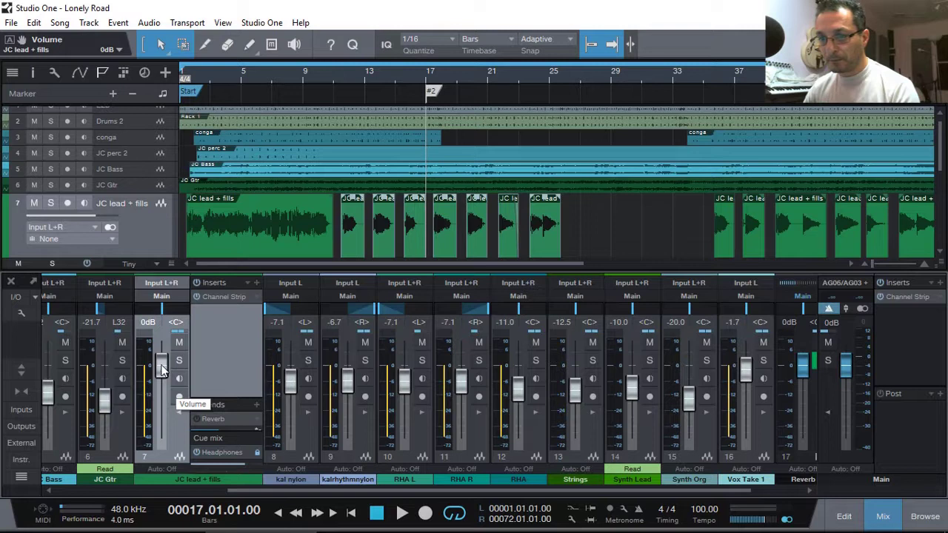
left_click(885, 516)
Bounce the seven selected JC lead + fills events to a new track at 0 dB, inspect the enlarged waveforms and undo the bounce
right_click(544, 299)
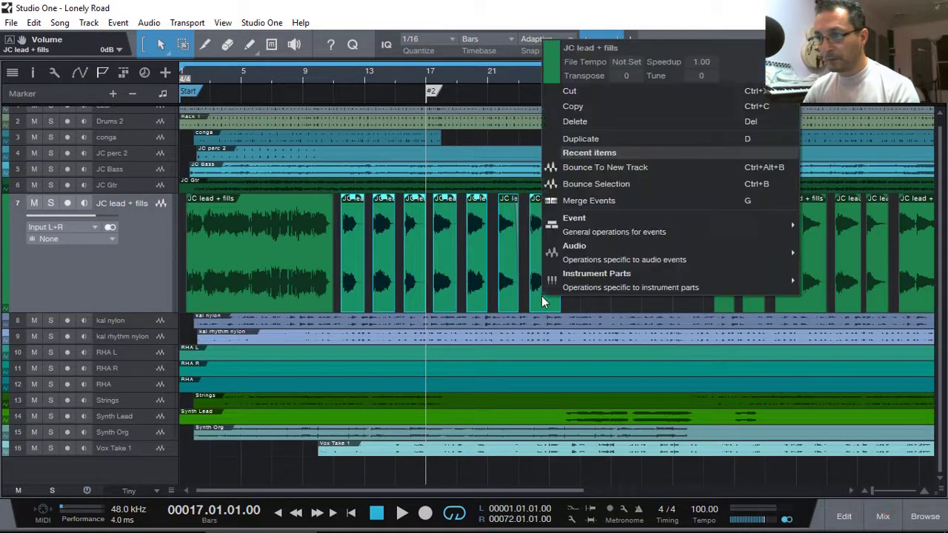
left_click(603, 168)
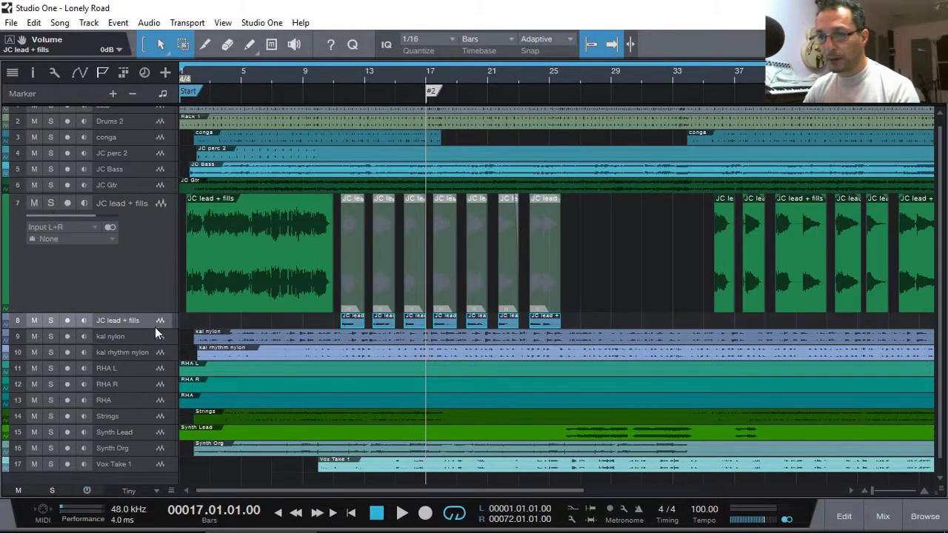
left_click_drag(155, 328, 154, 423)
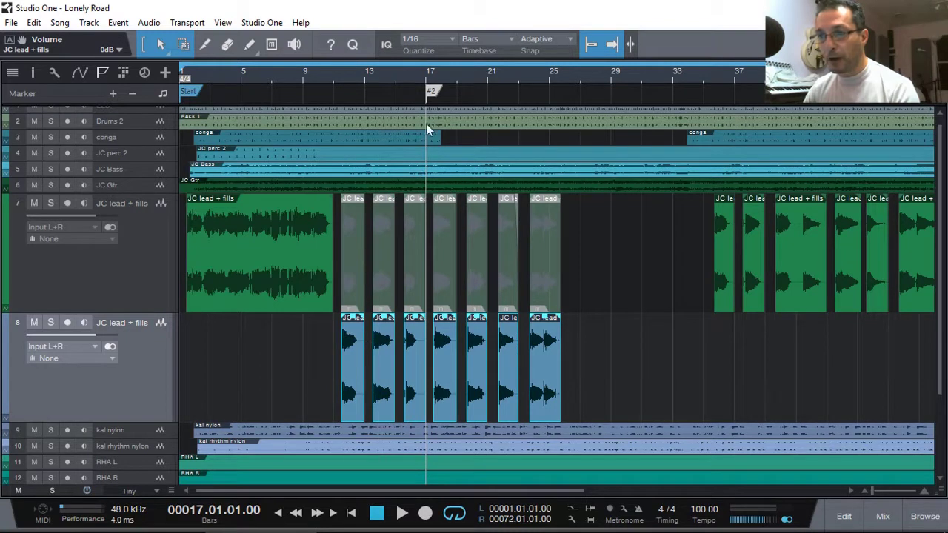
scroll(408, 77, "up", 5)
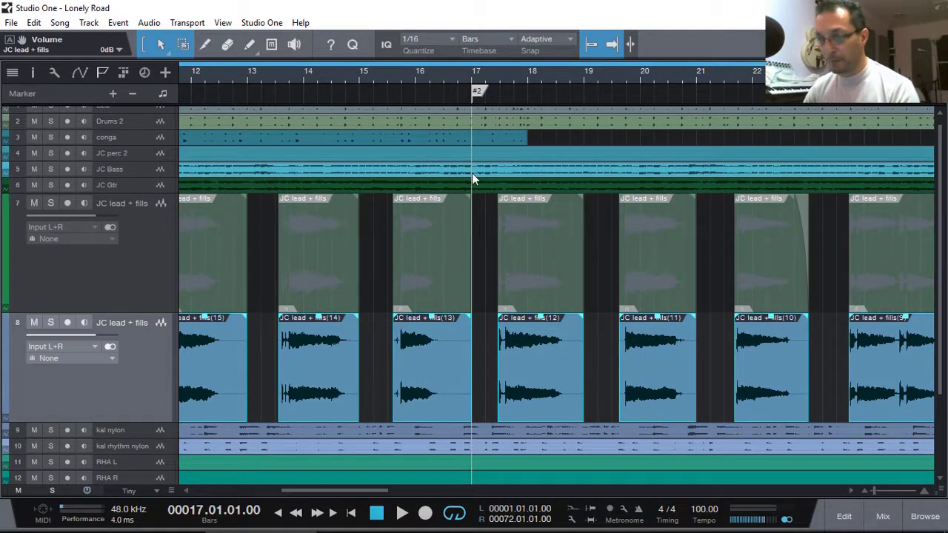
key("ctrl+z")
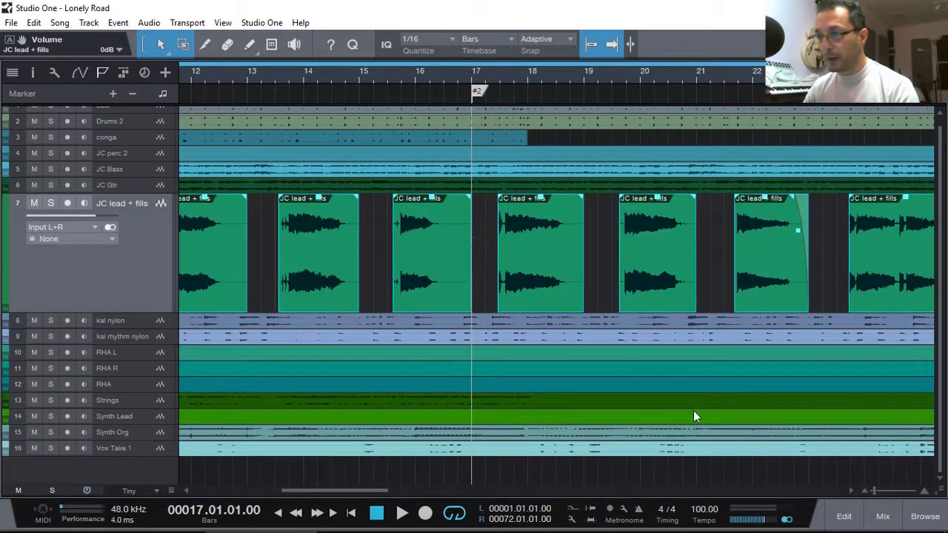
Lower the JC lead + fills channel volume to -32.8 dB in the mixer
left_click(883, 517)
left_click_drag(161, 364, 163, 414)
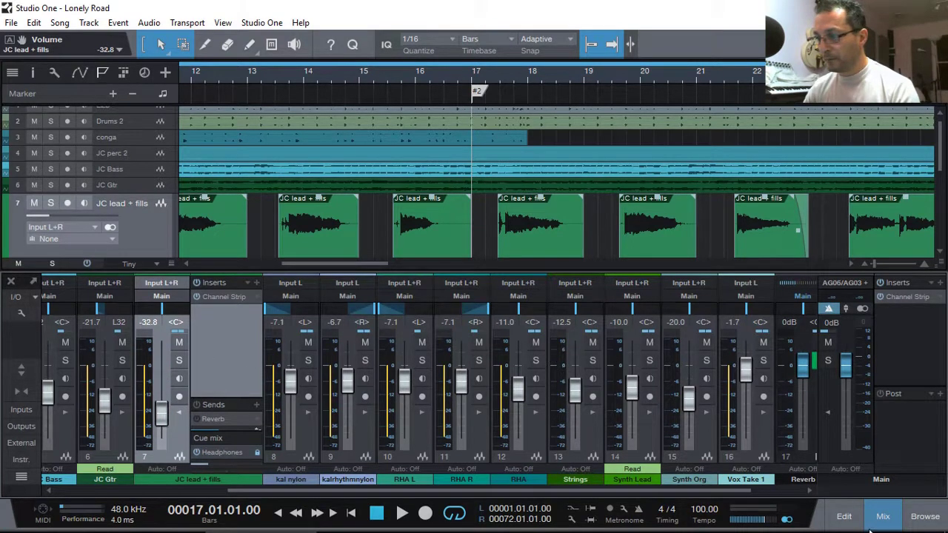
left_click(883, 516)
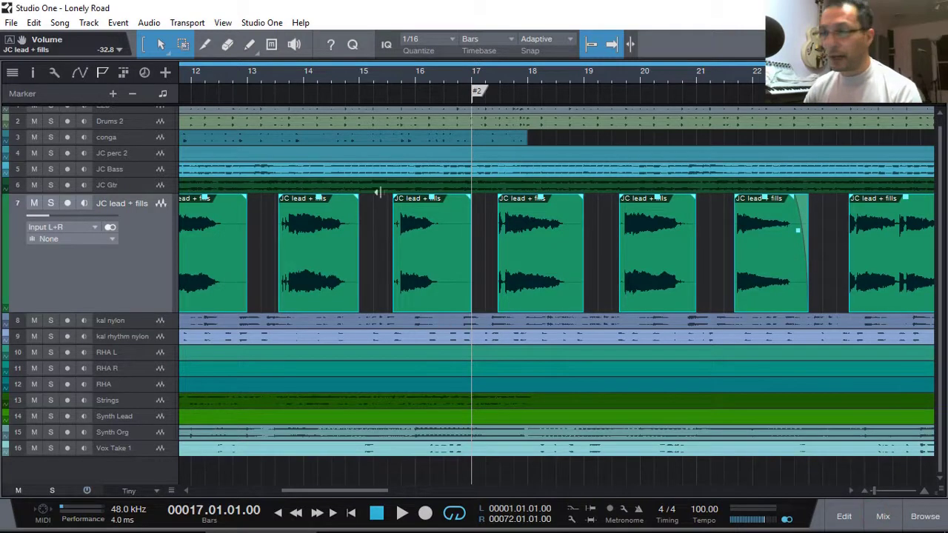
Bounce the seven selected JC lead + fills events to a new track at the lowered volume and enlarge the new track
scroll(401, 71, "down", 2)
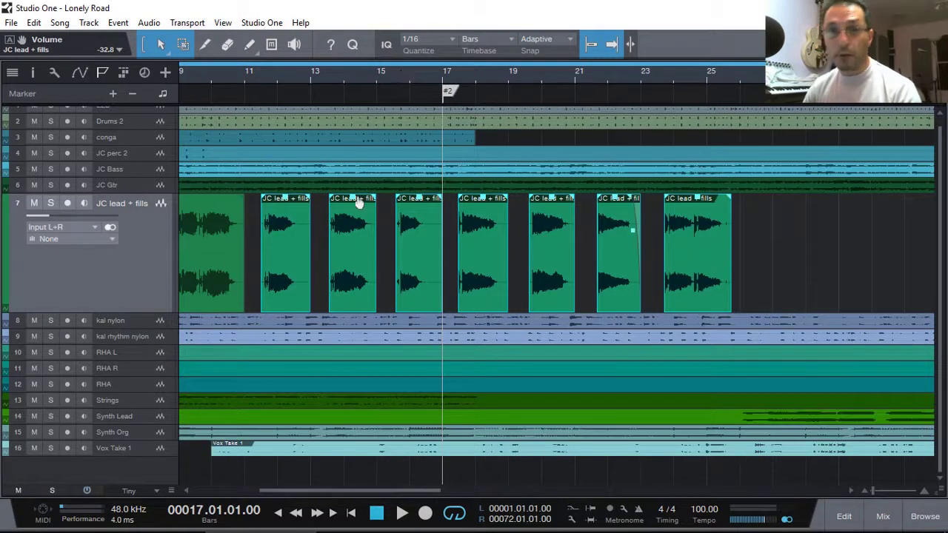
right_click(423, 285)
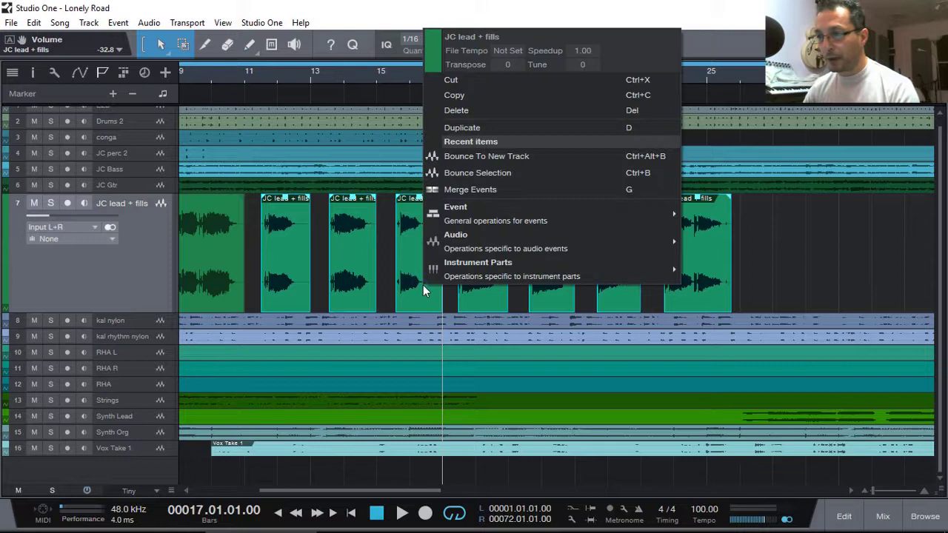
left_click(483, 158)
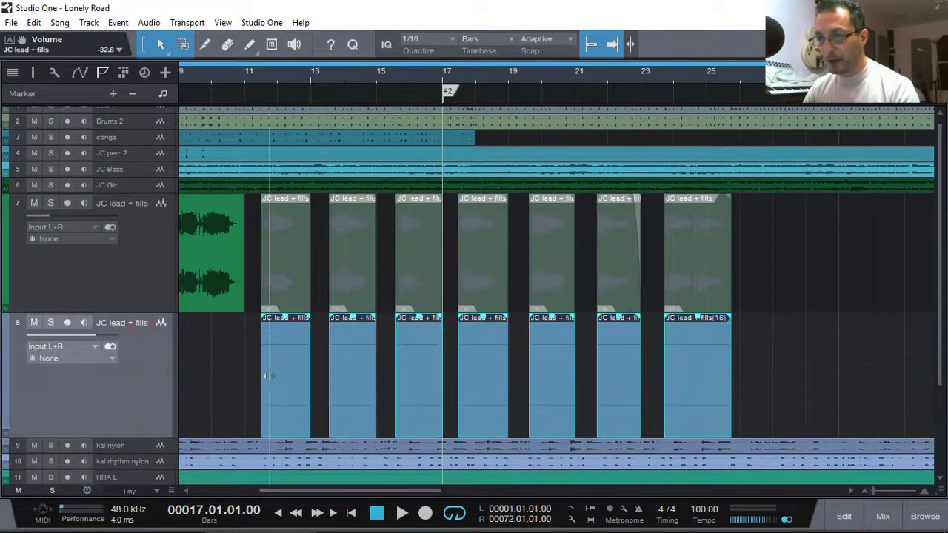
scroll(383, 329, "down", 2)
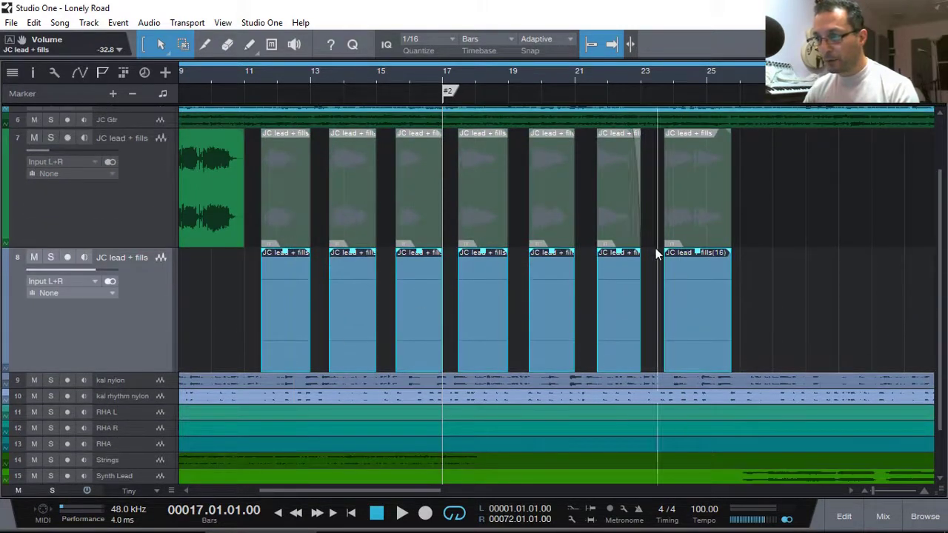